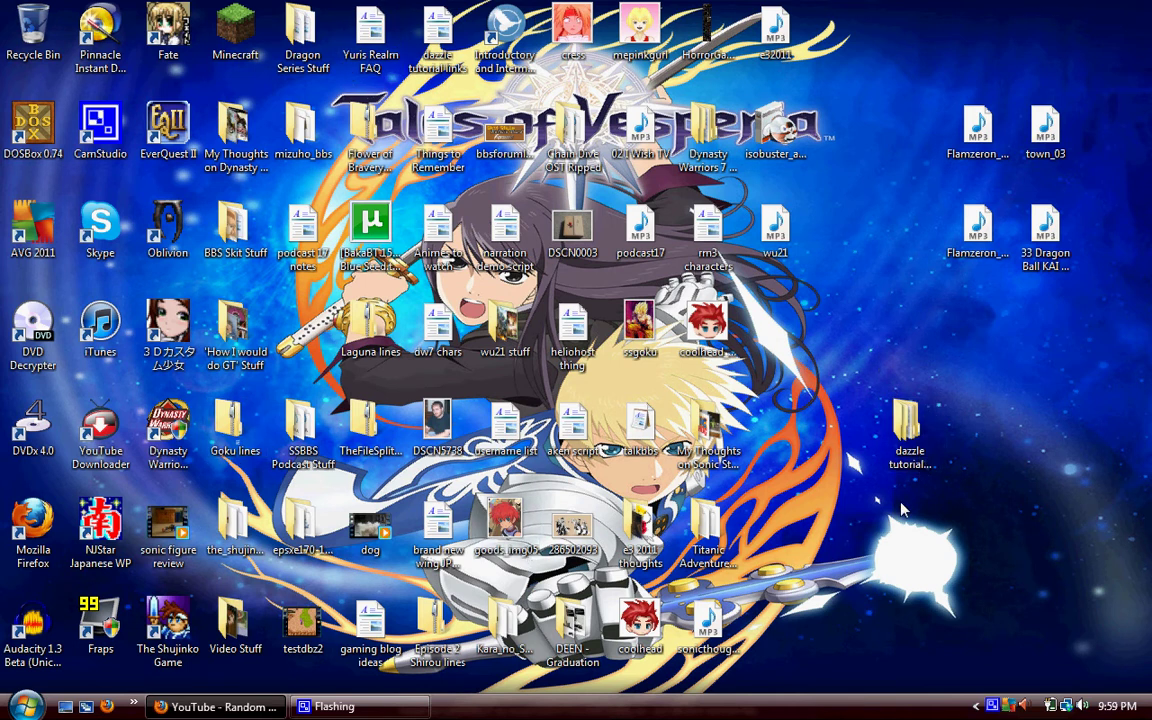
- Check the VIDEO_TS folder in dazzle tutorial recorded, then launch and minimize DVD Decrypter
double_click(906, 428)
left_click(397, 262)
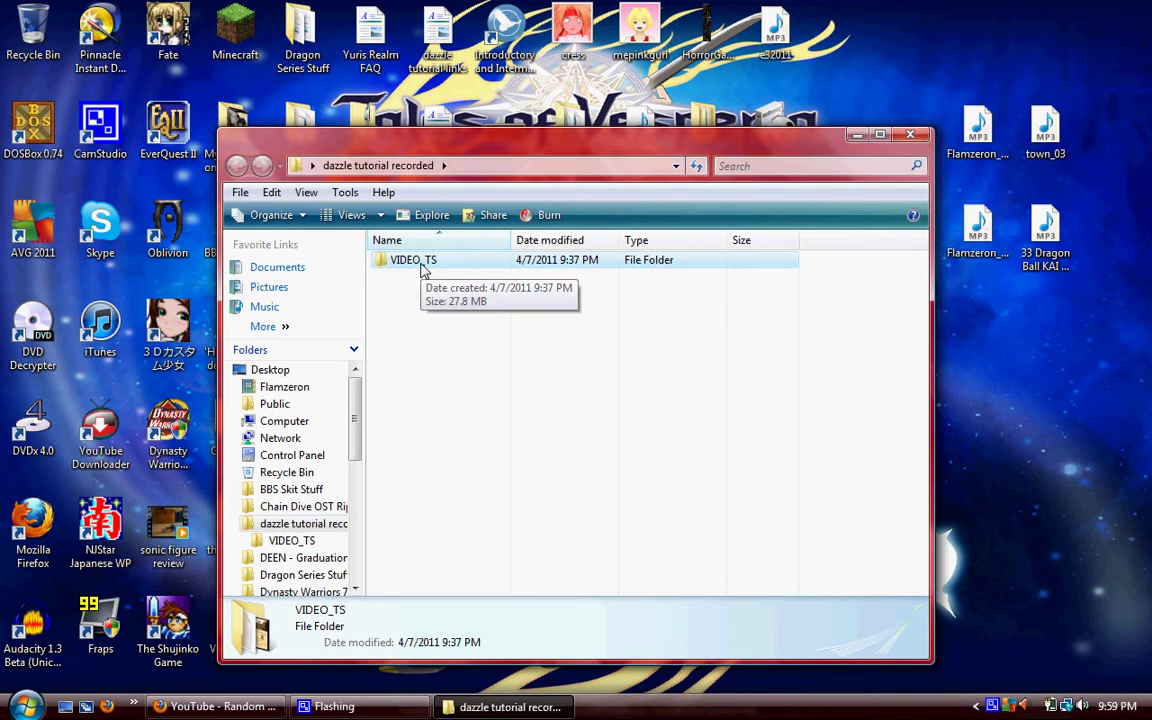
double_click(424, 265)
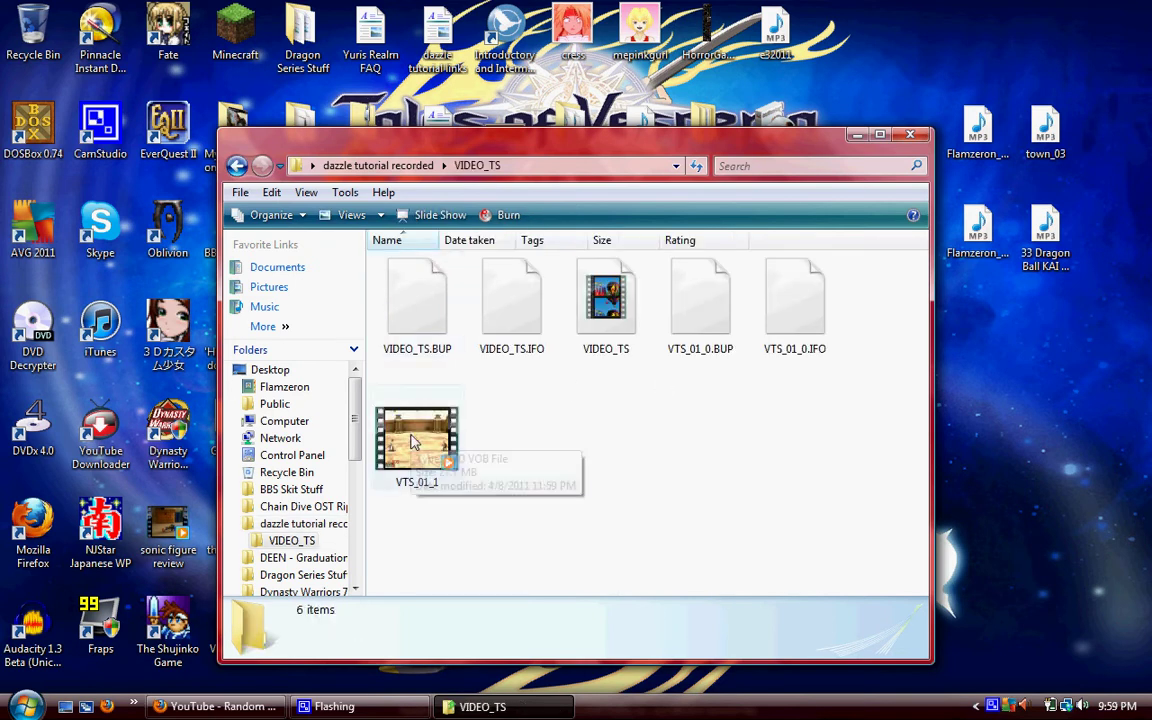
left_click(909, 134)
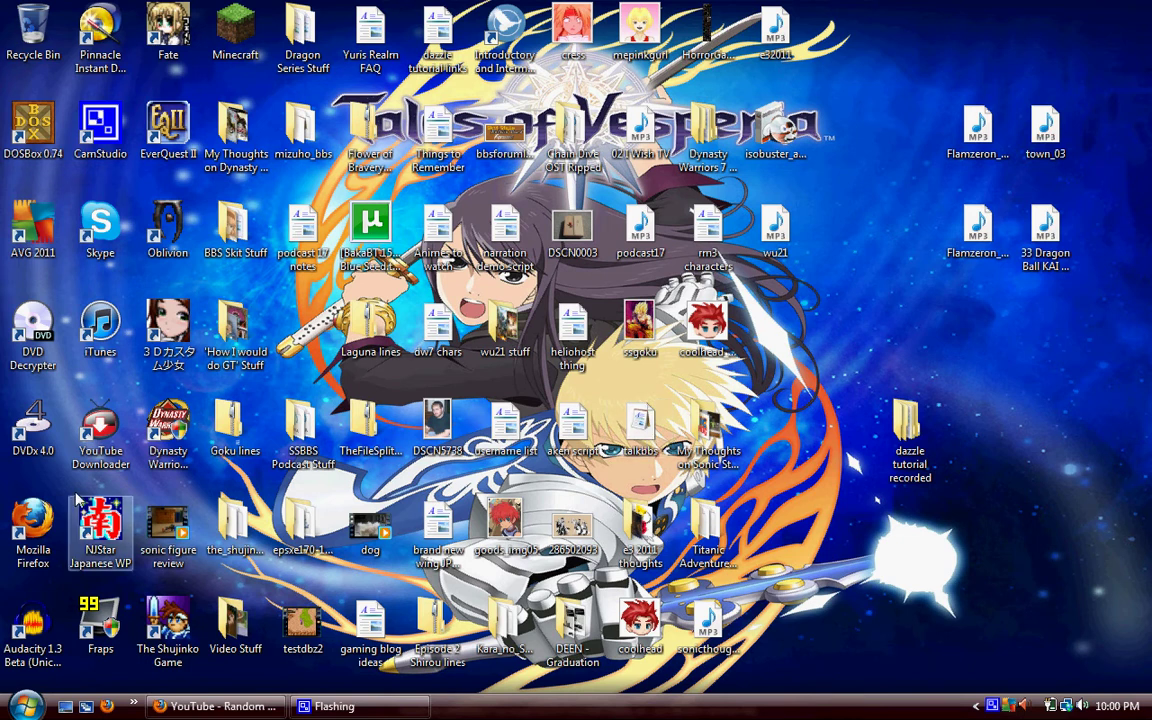
left_click(34, 430)
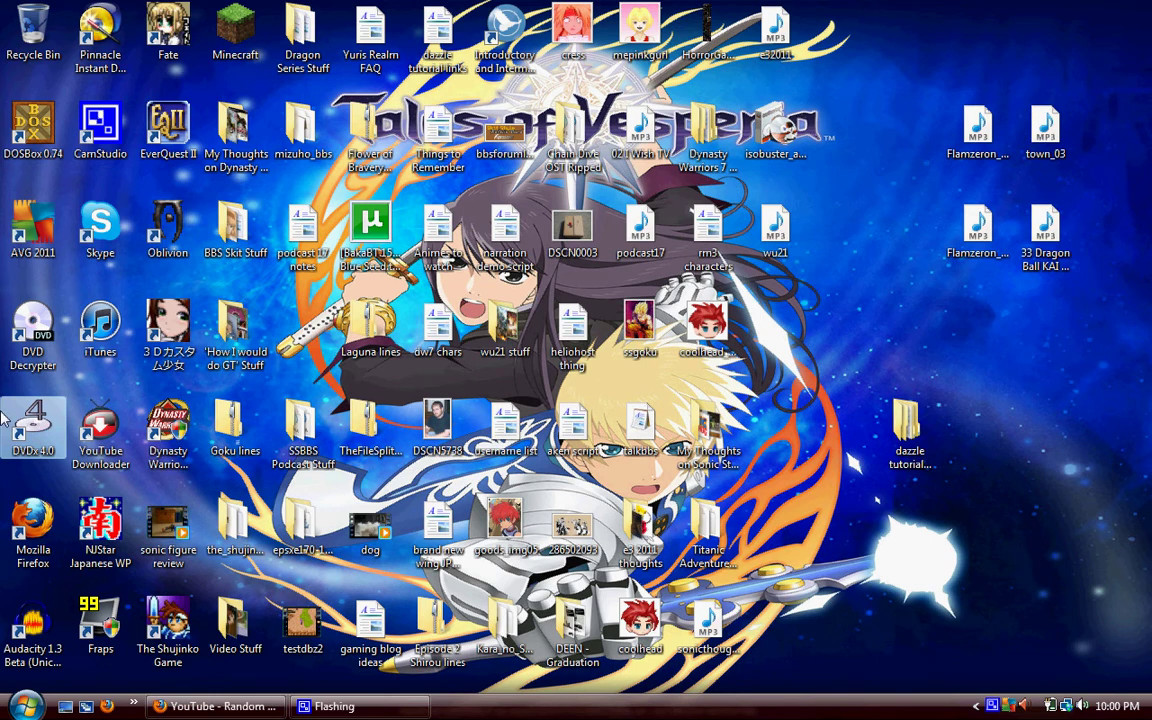
double_click(33, 325)
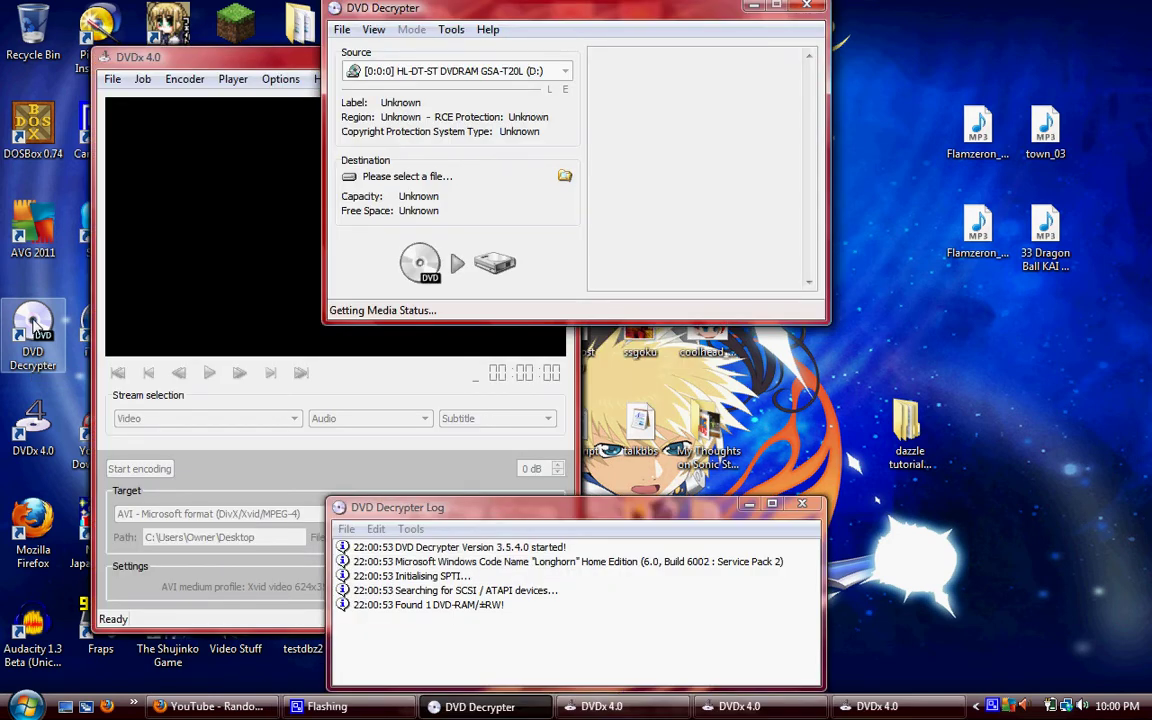
left_click(757, 8)
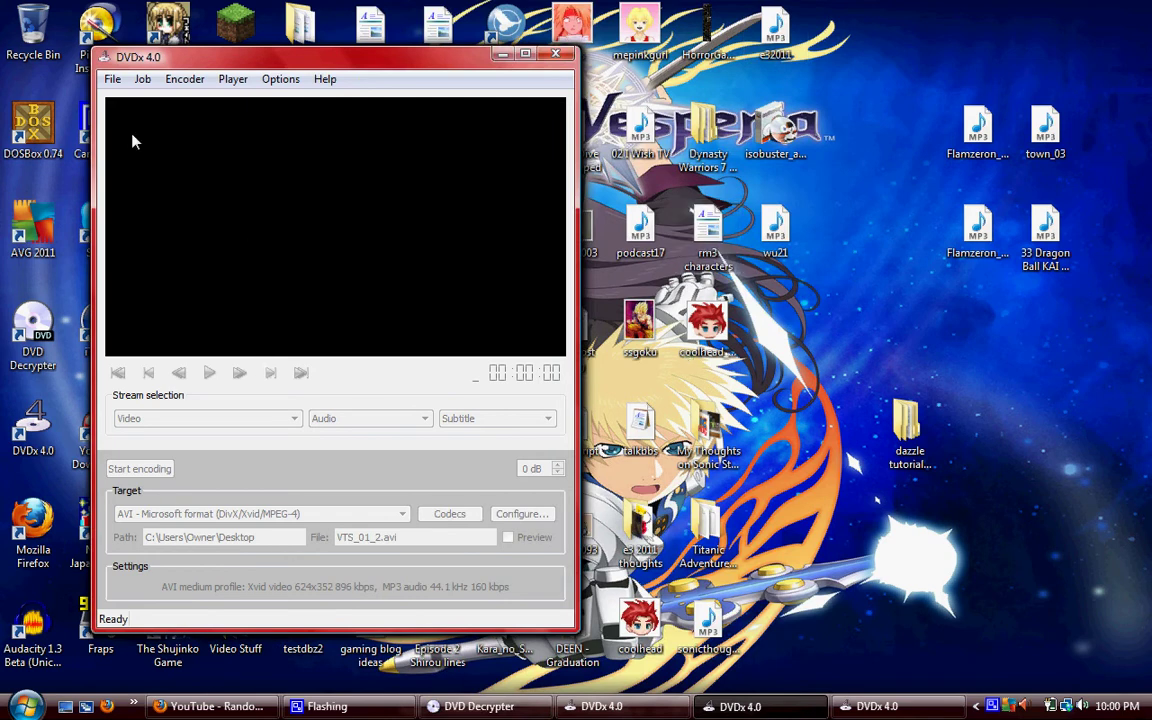
- In DVDx's Open media file dialog, browse to Desktop > dazzle tutorial recorded > VIDEO_TS and select VTS_01_1
left_click(112, 79)
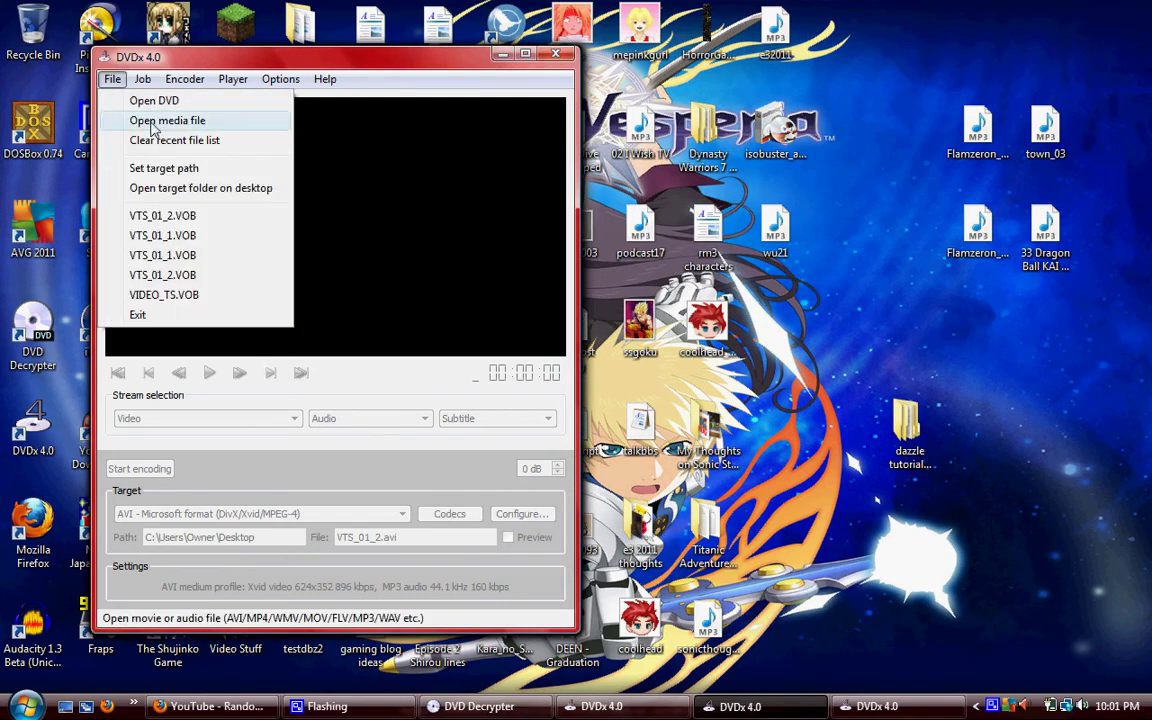
left_click(151, 120)
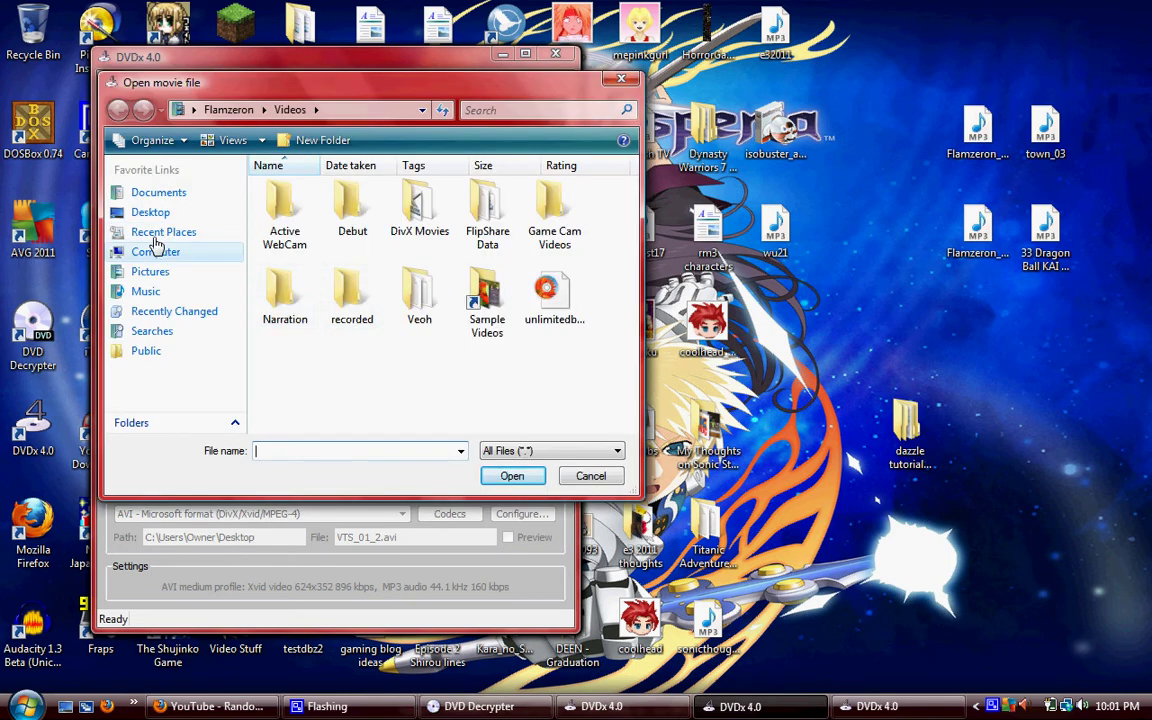
left_click(150, 212)
scroll(329, 325, "down", 10)
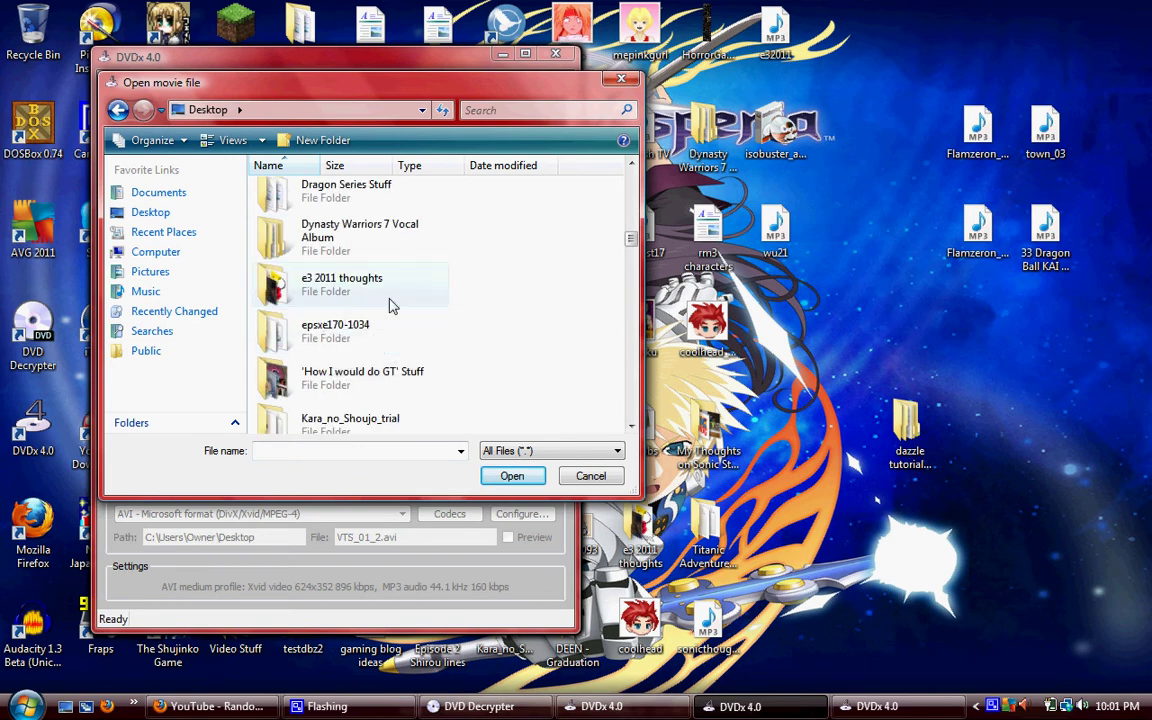
scroll(395, 292, "up", 3)
double_click(357, 226)
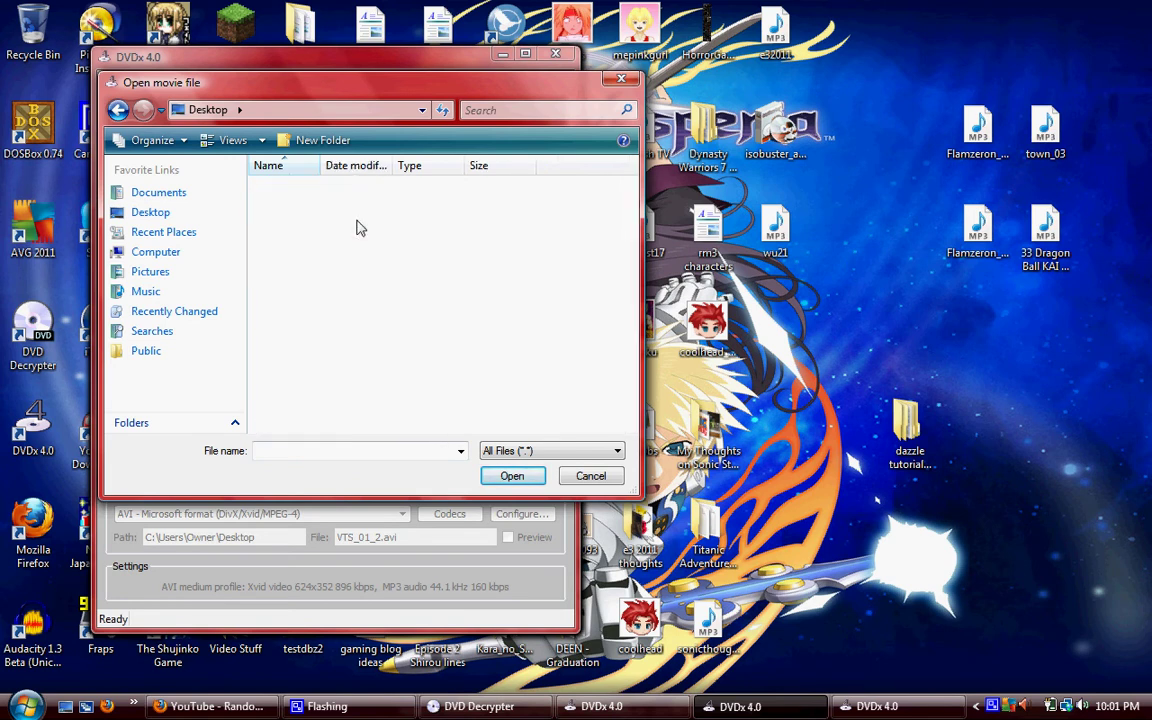
double_click(303, 199)
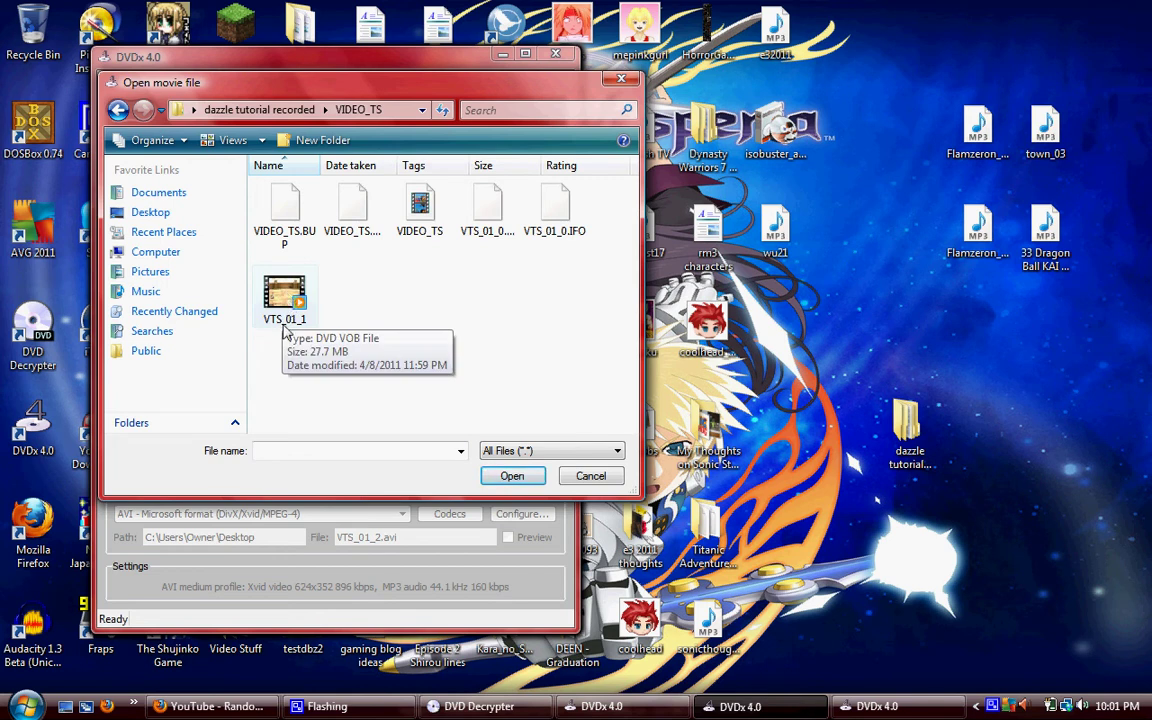
left_click(487, 205)
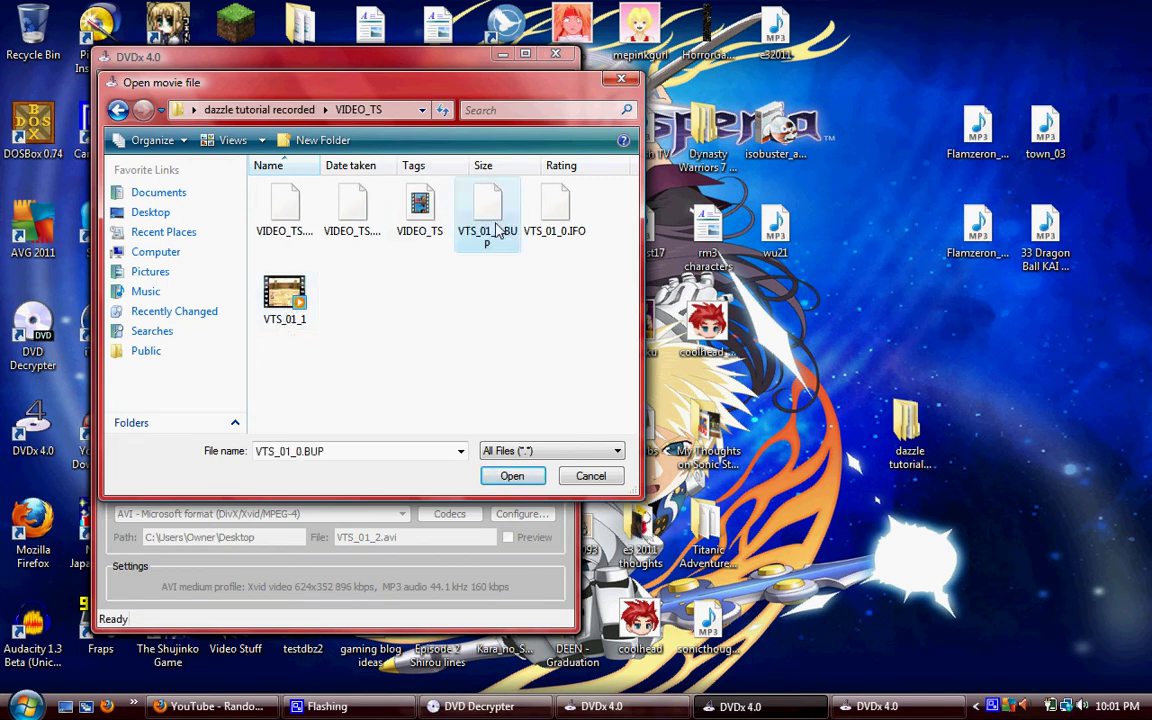
left_click(286, 296)
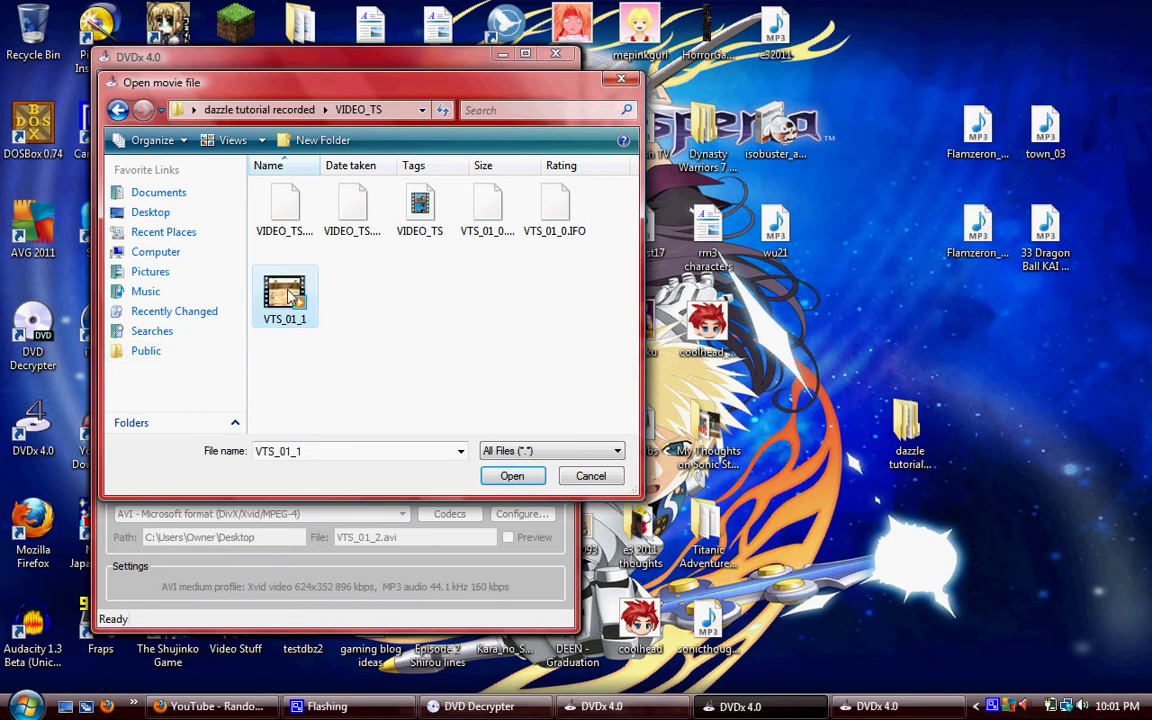
- Load VTS_01_1.VOB into DVDx, creating a VTS_01_1.avi Xvid target on the Desktop
double_click(286, 298)
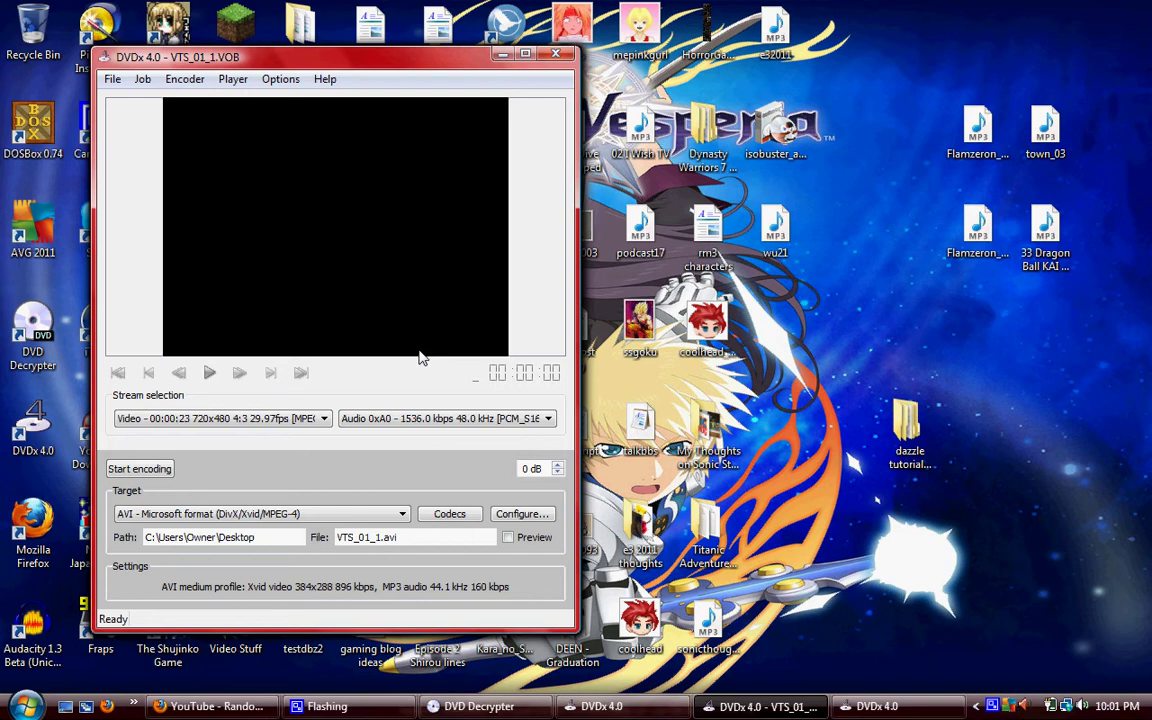
- Close all three DVDx 4.0 windows and restore DVD Decrypter from the taskbar
left_click(558, 55)
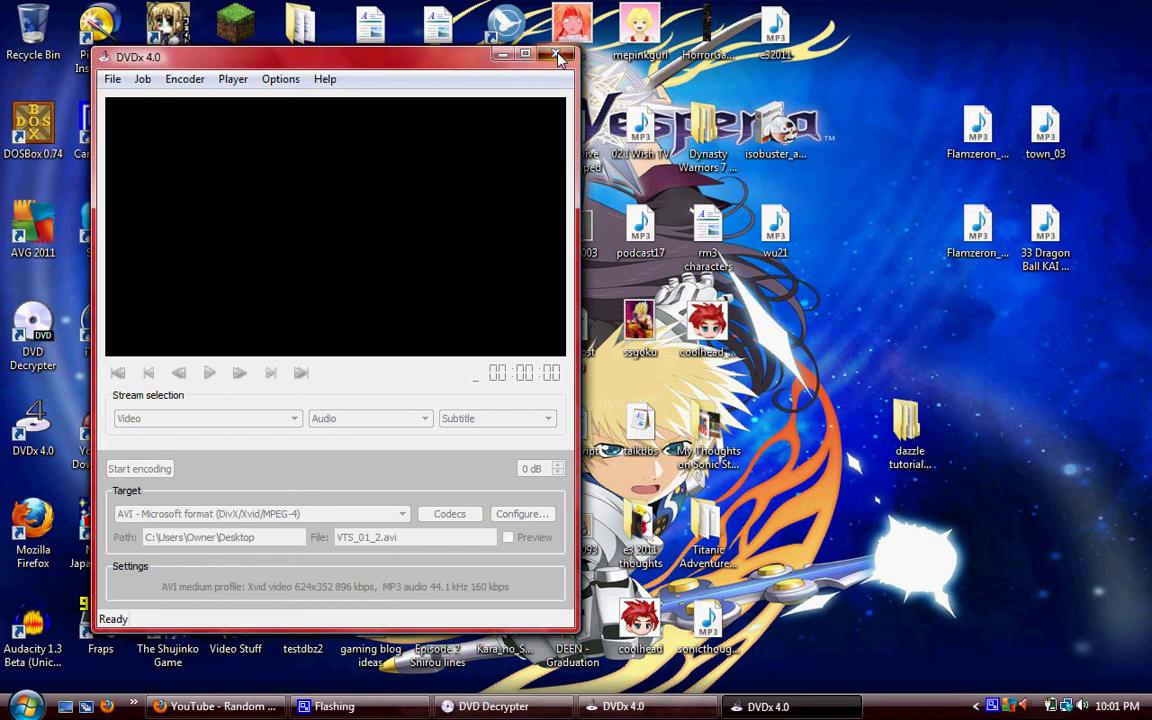
left_click(558, 55)
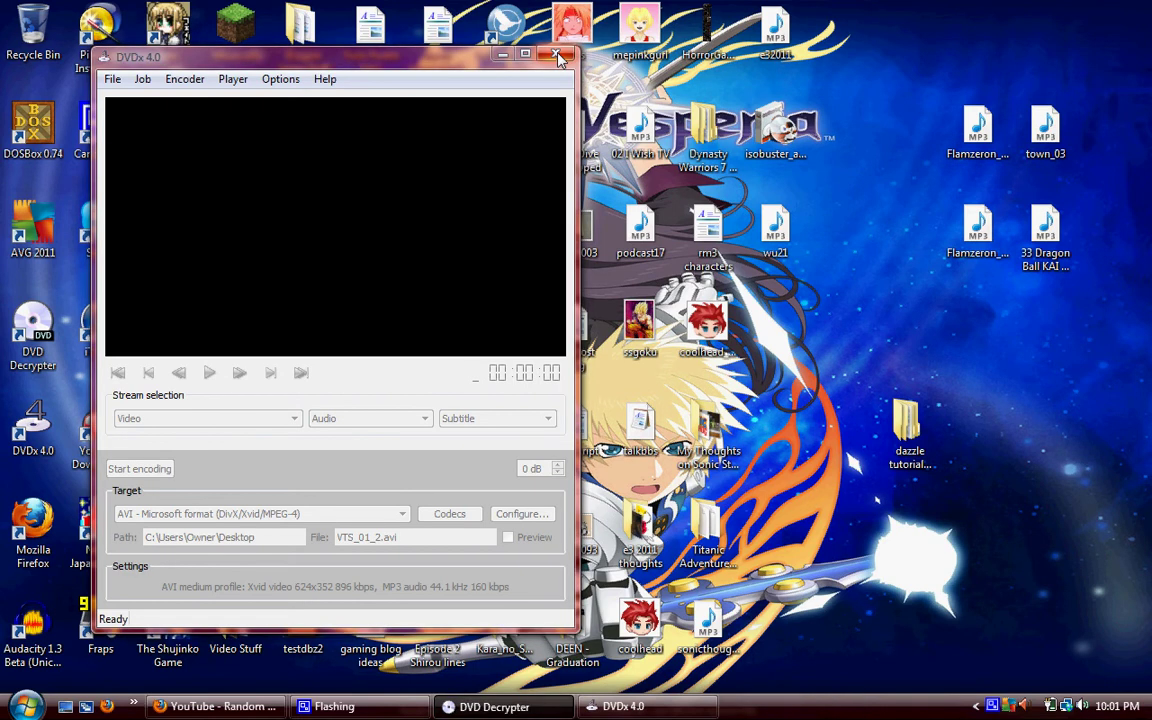
left_click(558, 55)
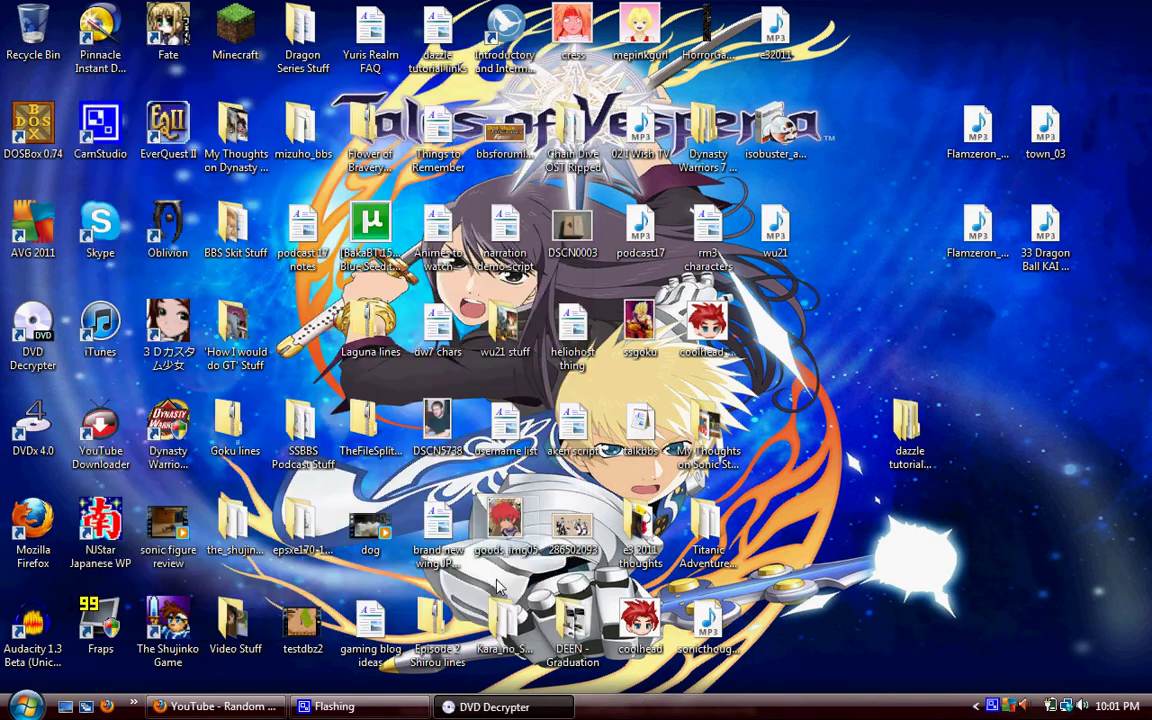
left_click(494, 706)
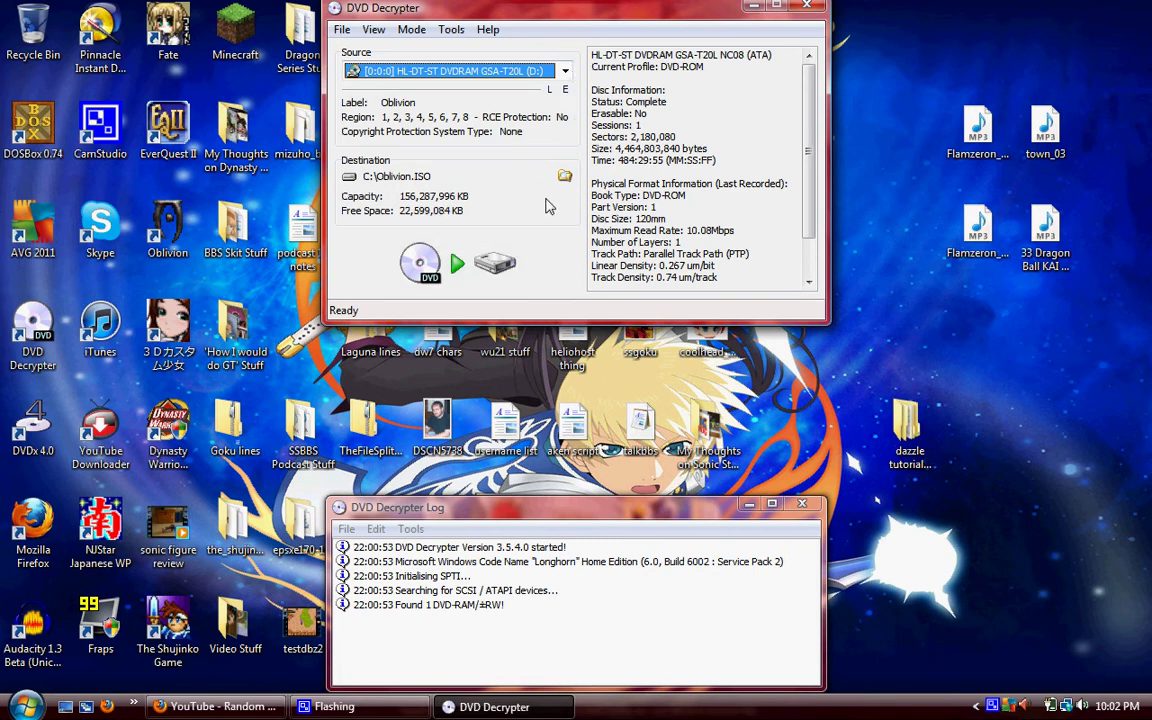
- Change DVD Decrypter's destination to Oblivion.ISO inside dazzle tutorial recorded\VIDEO_TS
left_click(341, 29)
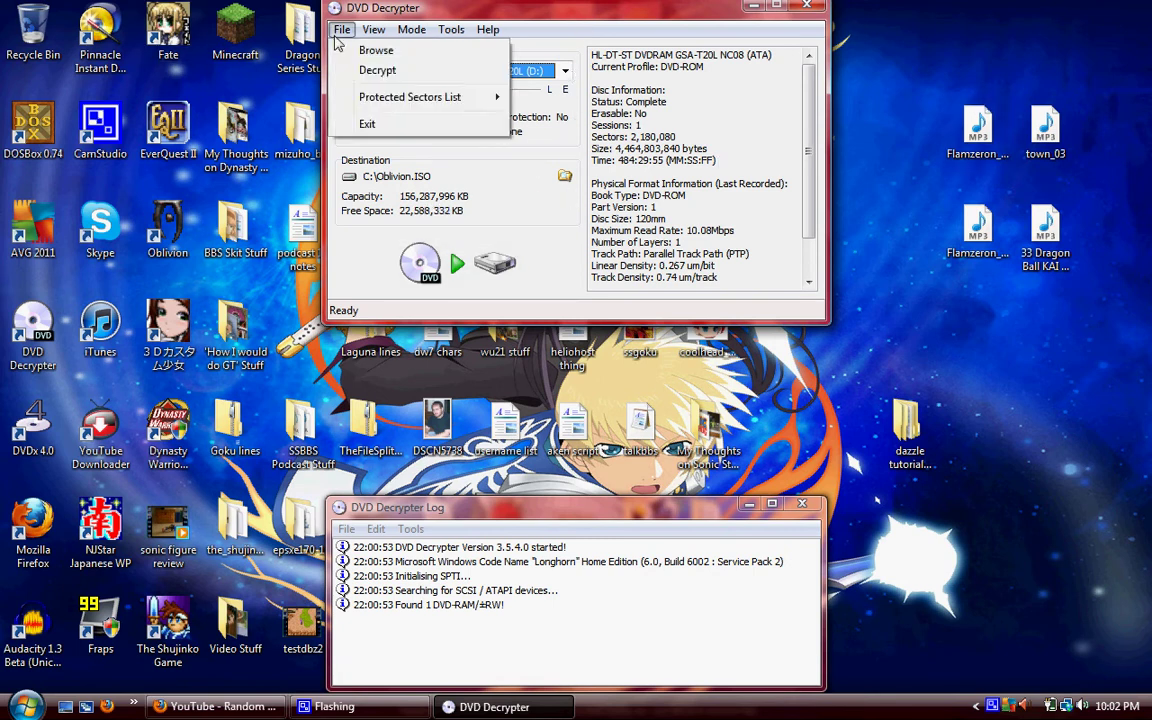
left_click(376, 50)
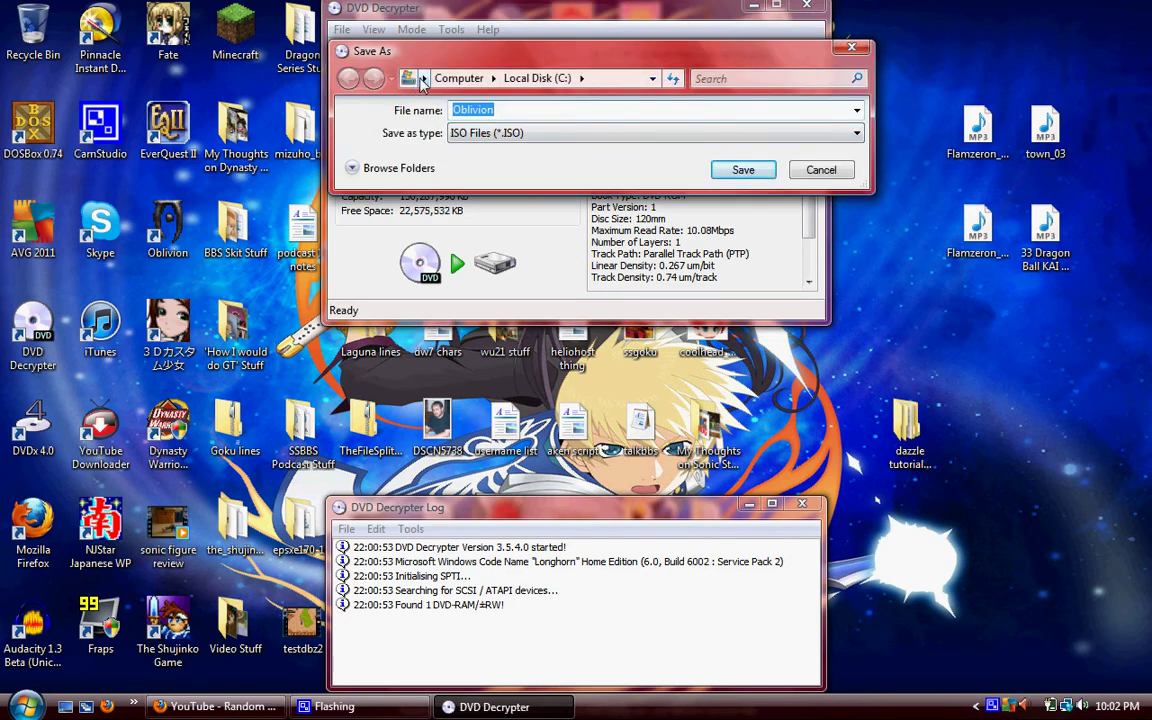
left_click(440, 84)
left_click(424, 79)
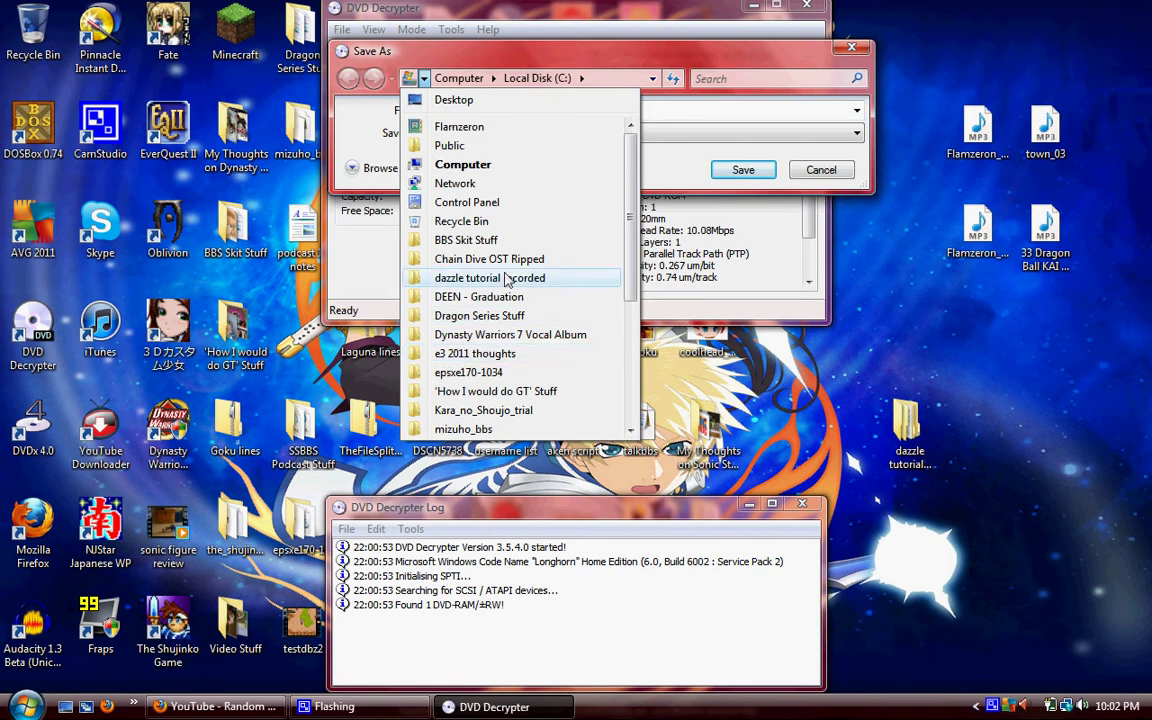
left_click(475, 278)
left_click(557, 78)
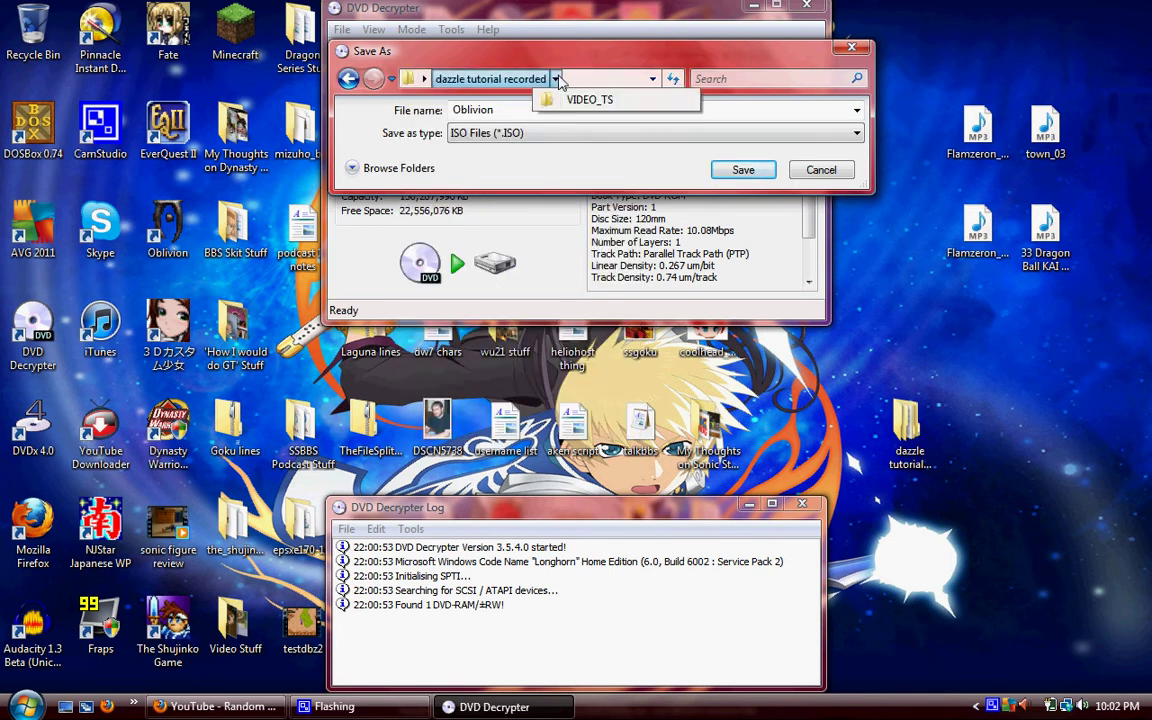
left_click(586, 100)
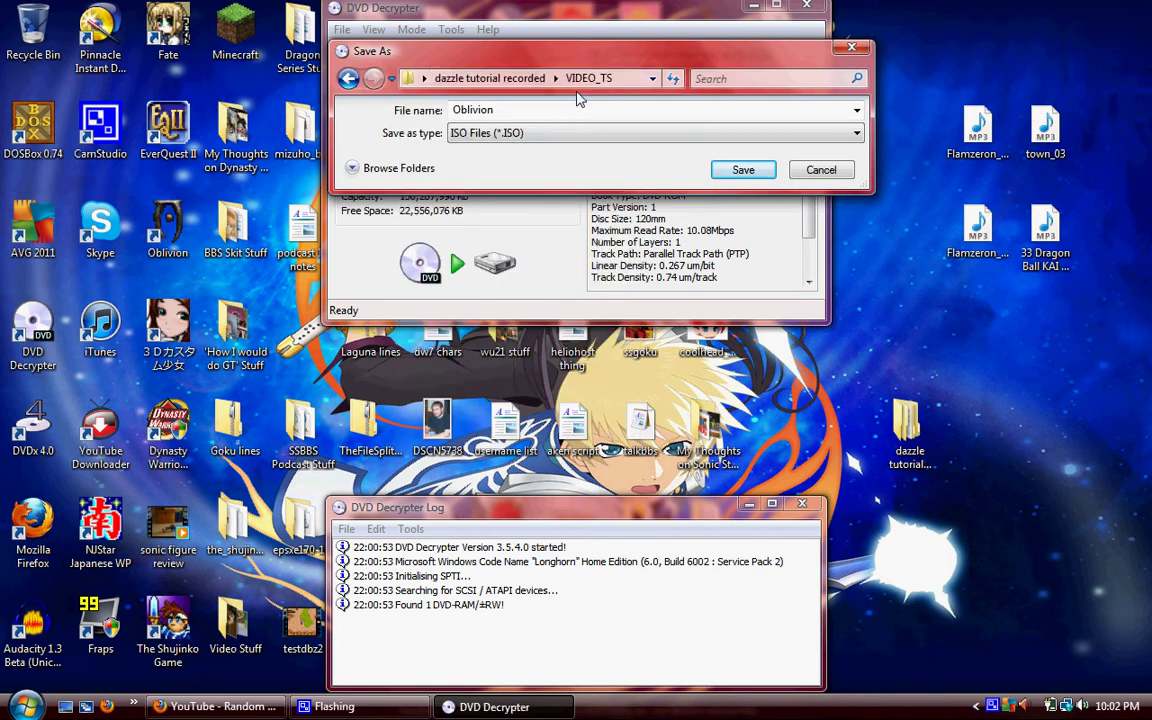
left_click(741, 171)
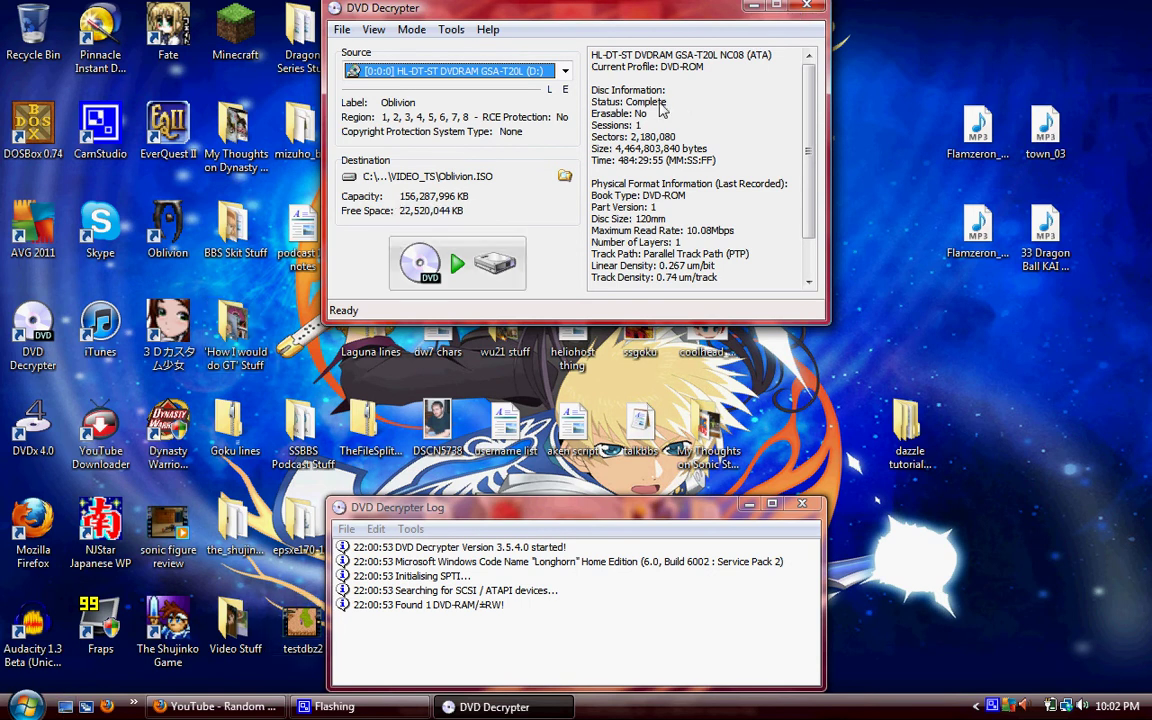
- Close DVD Decrypter, dismissing its two errors, and open dazzle tutorial recorded\VIDEO_TS in Explorer
left_click(807, 6)
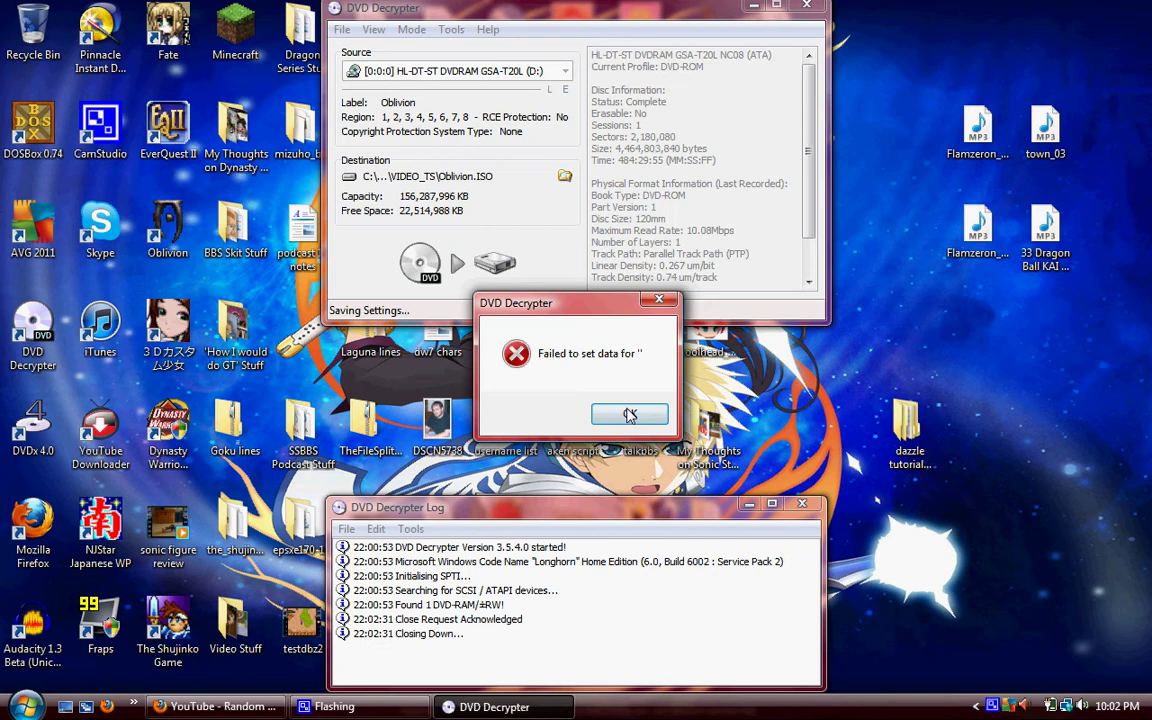
left_click(706, 418)
left_click(644, 416)
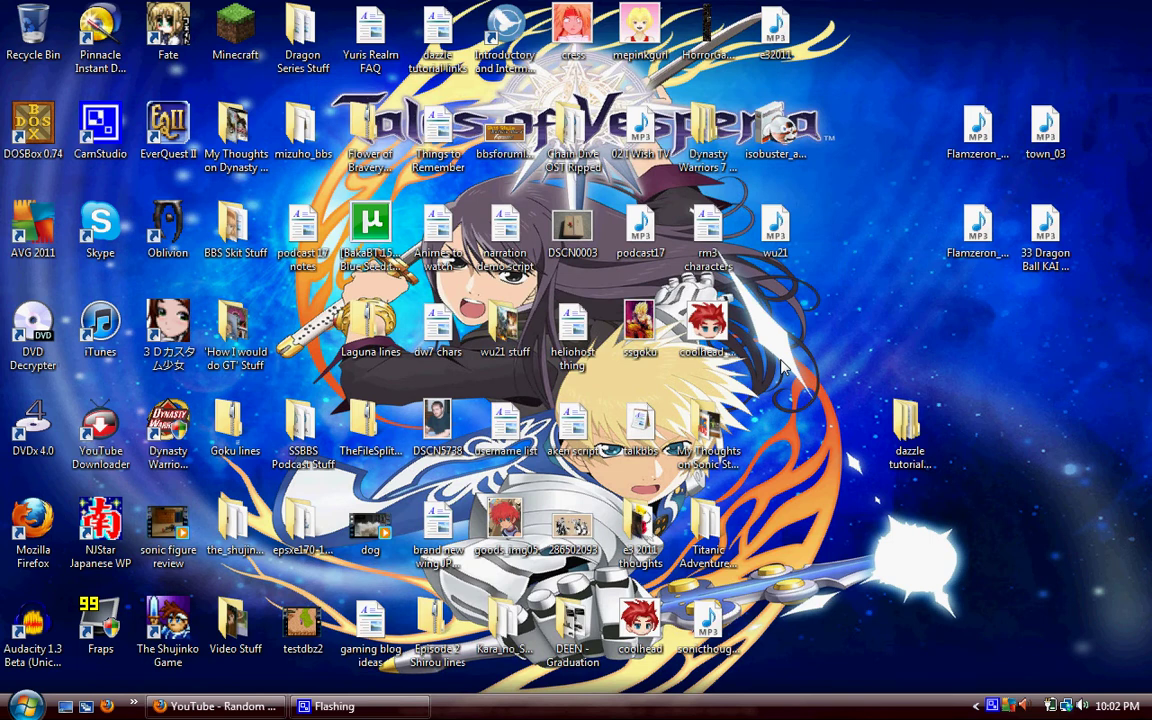
double_click(906, 422)
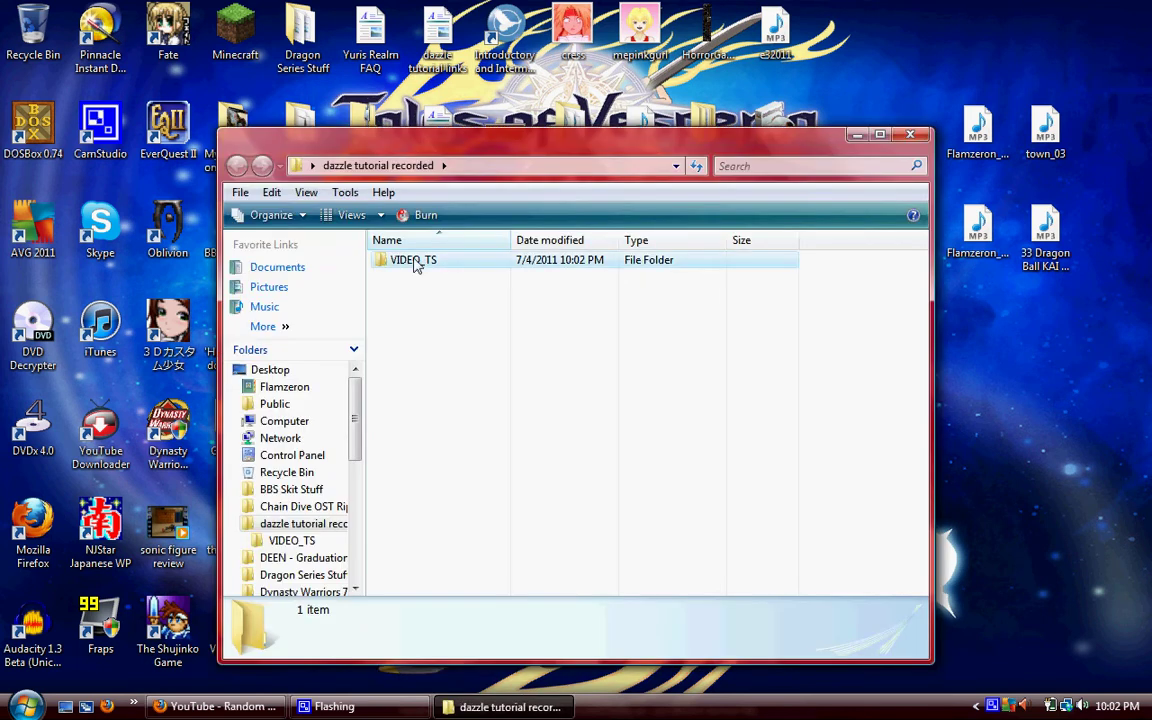
double_click(414, 261)
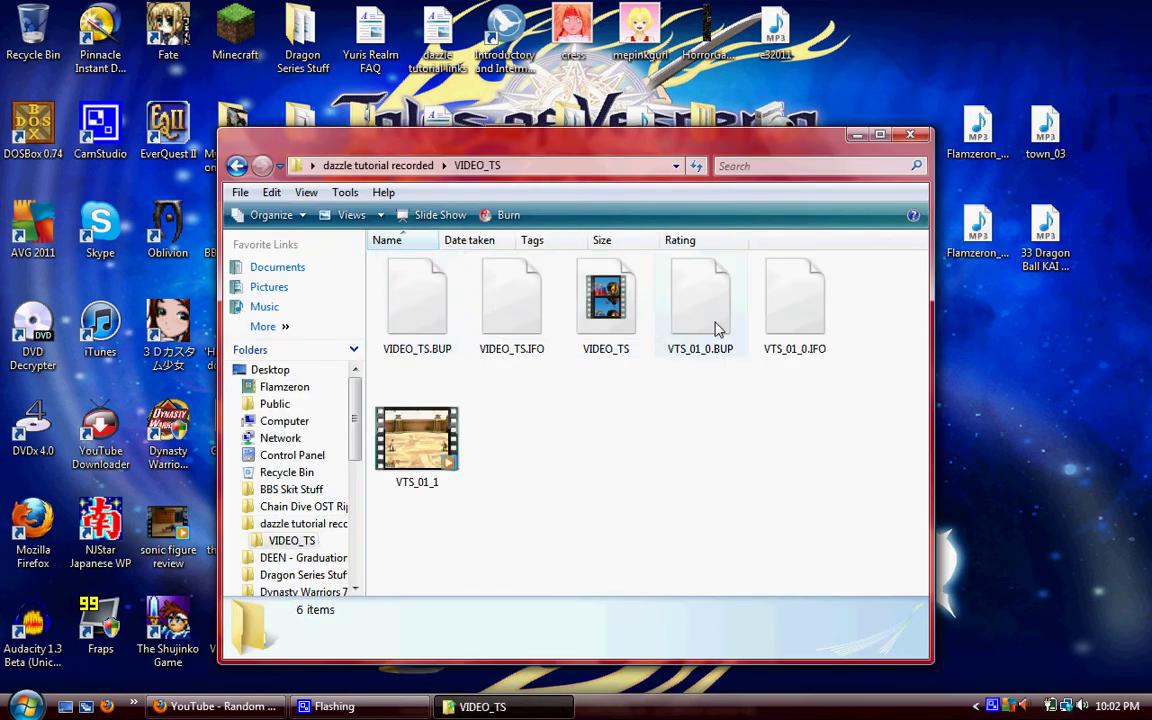
- Uncheck Fraps' 'Monitor Aero desktop (DWM)', close Fraps, and restore the VIDEO_TS window
left_click(910, 136)
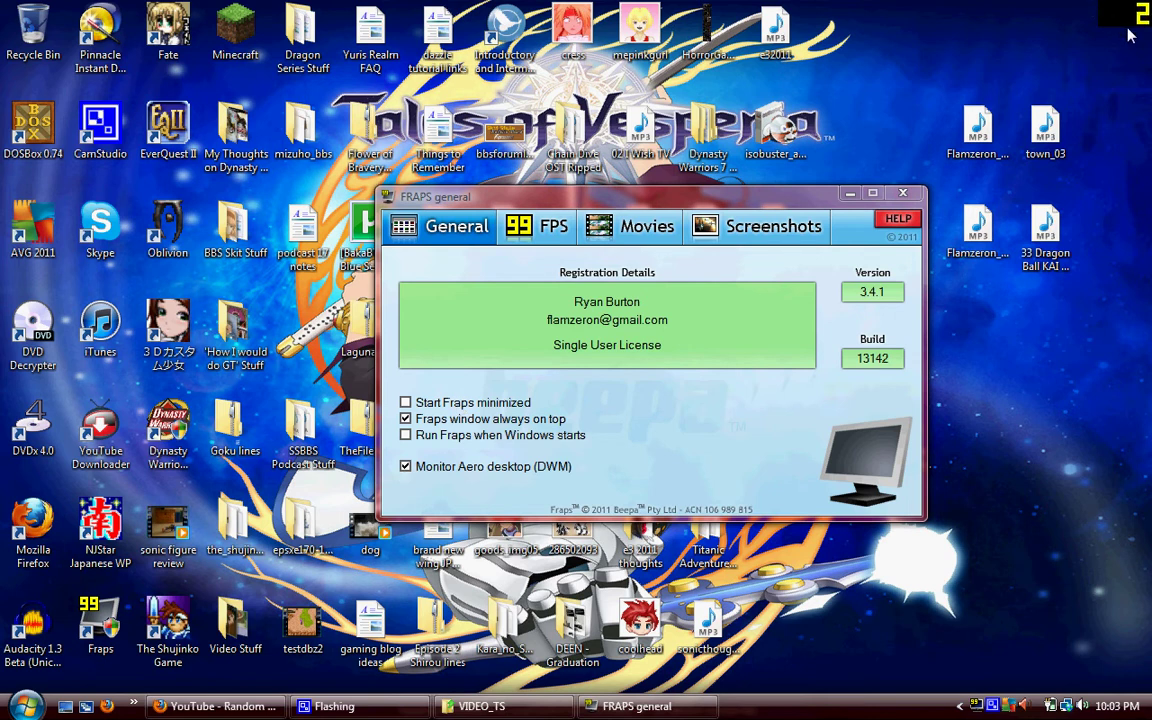
left_click(406, 468)
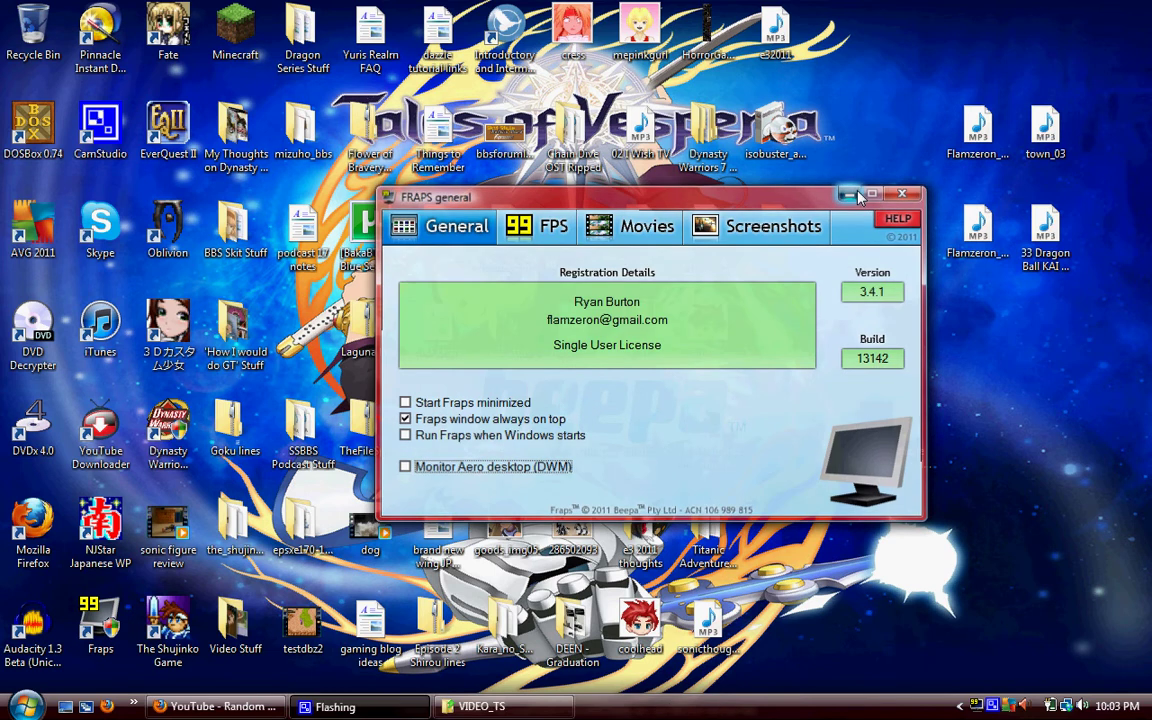
left_click(903, 193)
left_click(481, 706)
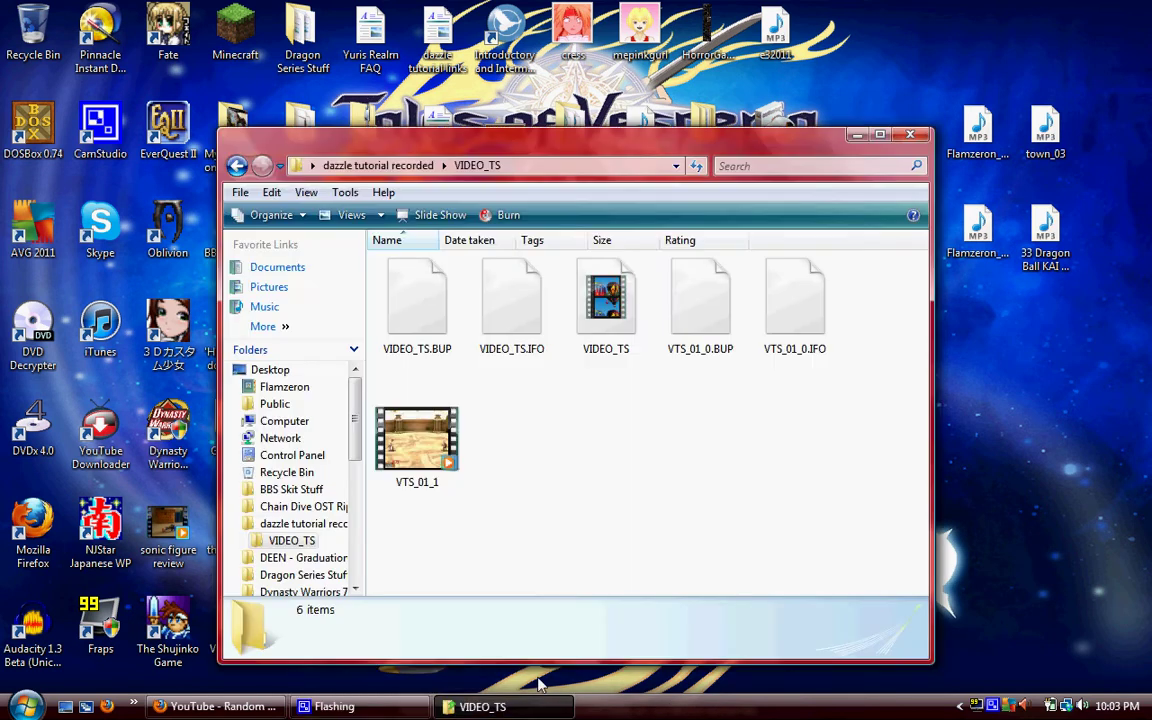
- Open VTS_01_1 from VIDEO_TS in Windows Media Player
left_click(421, 451)
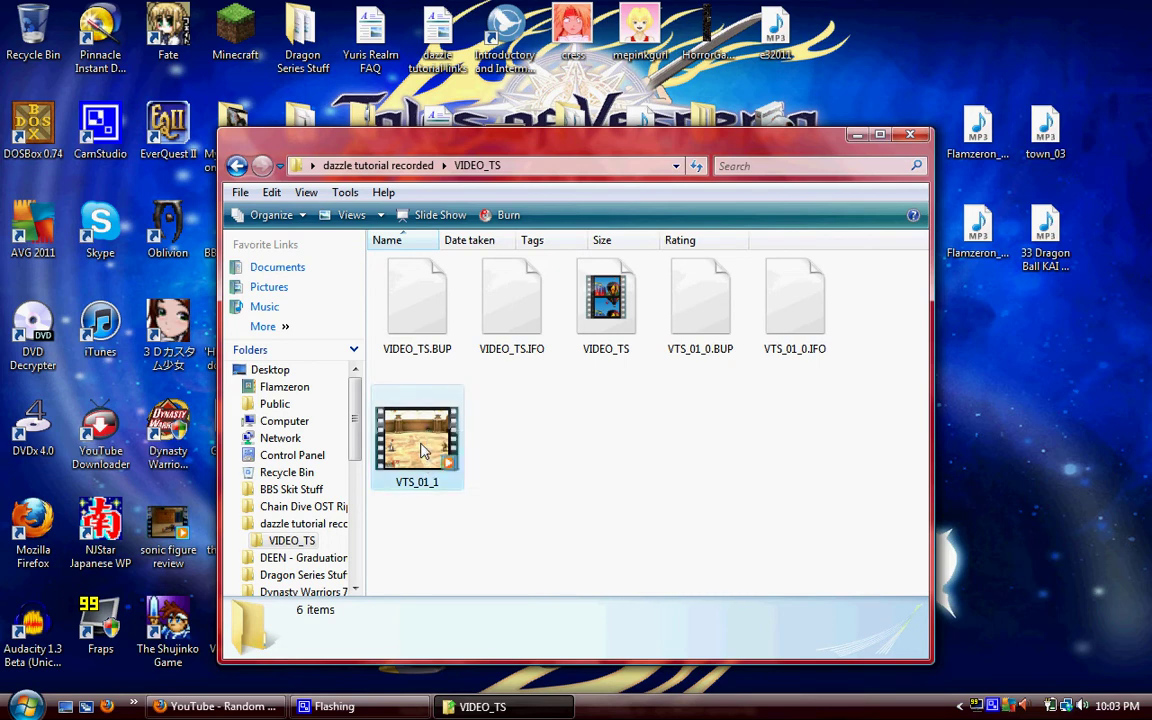
key("Return")
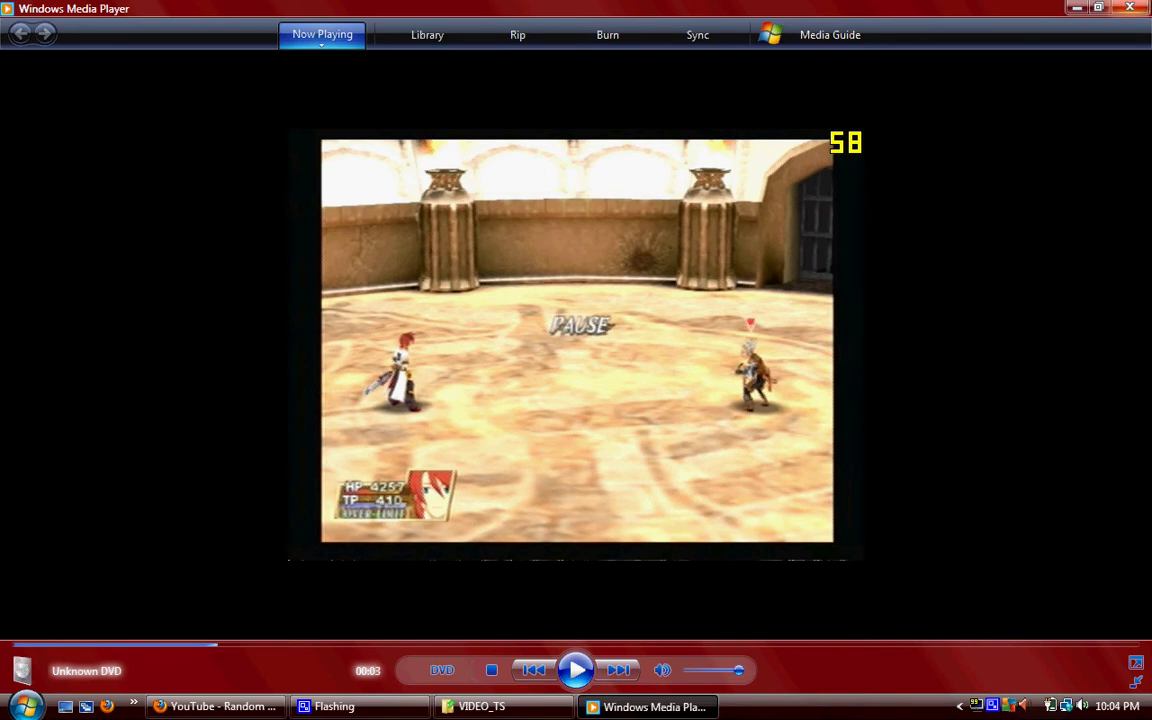
- Close Windows Media Player and the VIDEO_TS window, and exit Fraps from its tray icon
left_click(1130, 8)
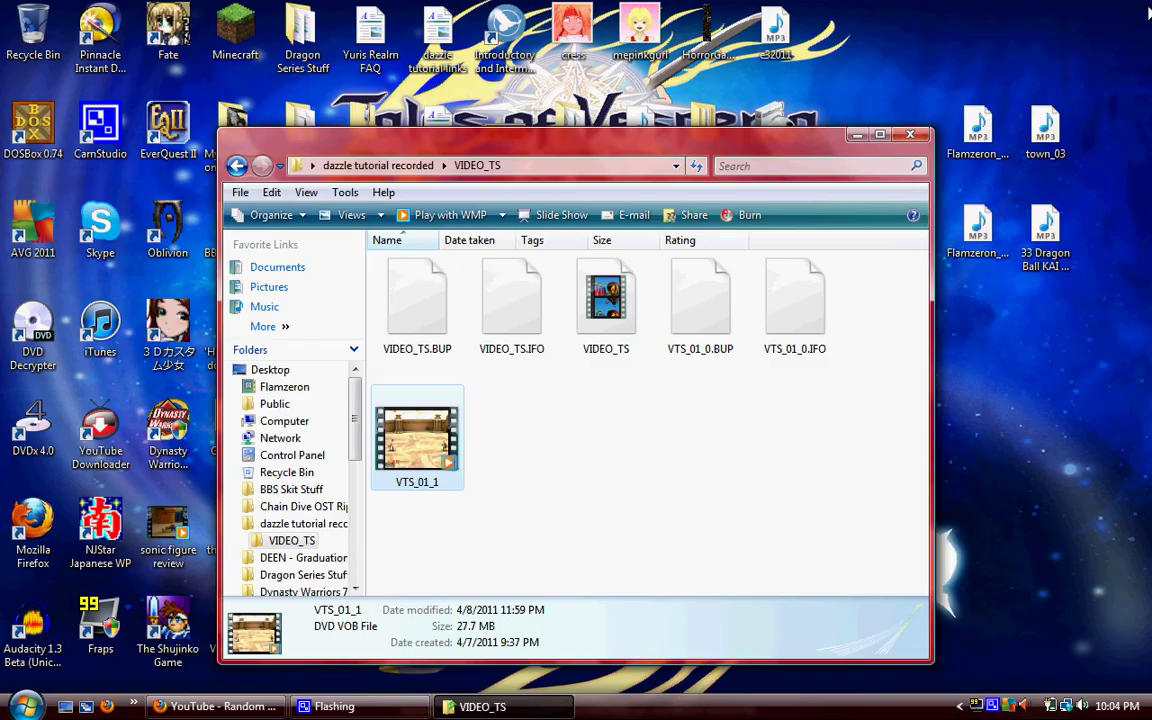
left_click(910, 135)
right_click(810, 703)
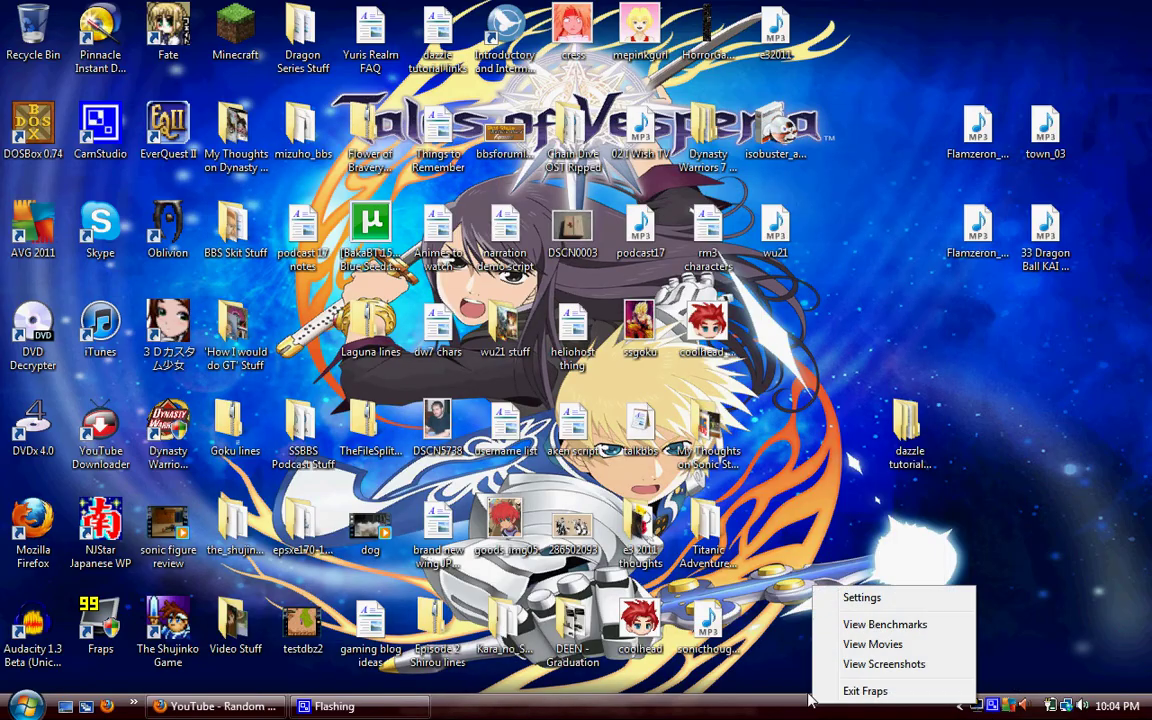
left_click(865, 691)
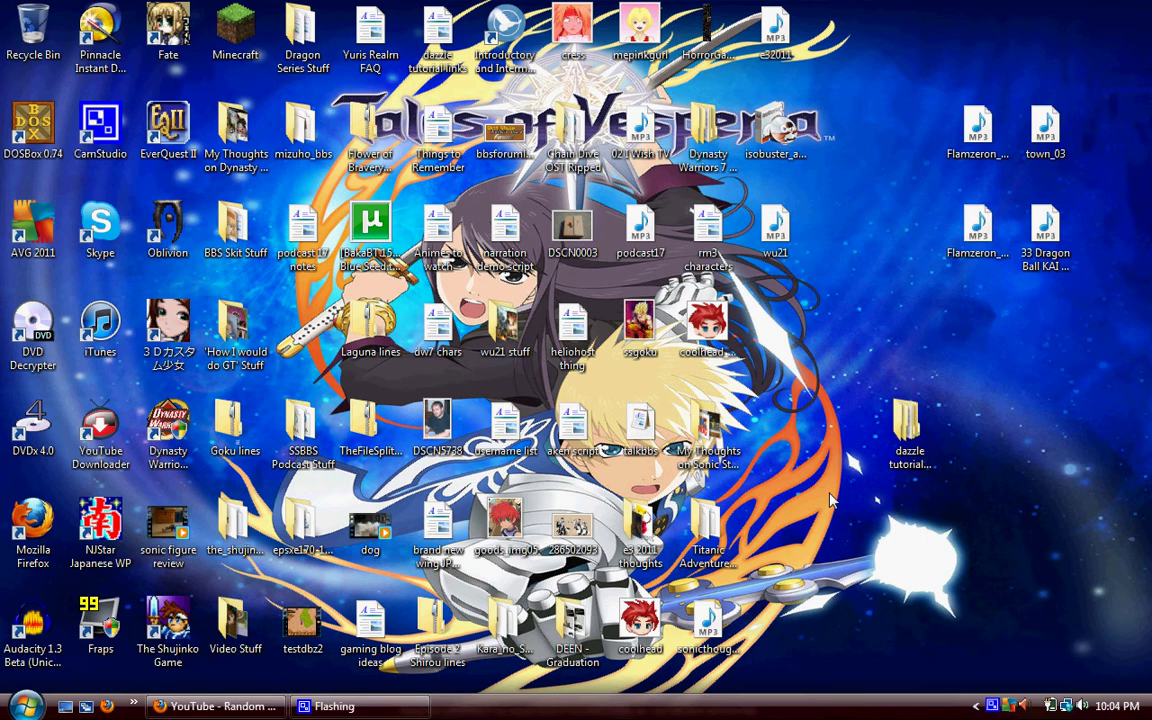
- Launch YouTube Downloader and choose 'Convert or play a video you have already downloaded', cancelling the file browser
double_click(110, 430)
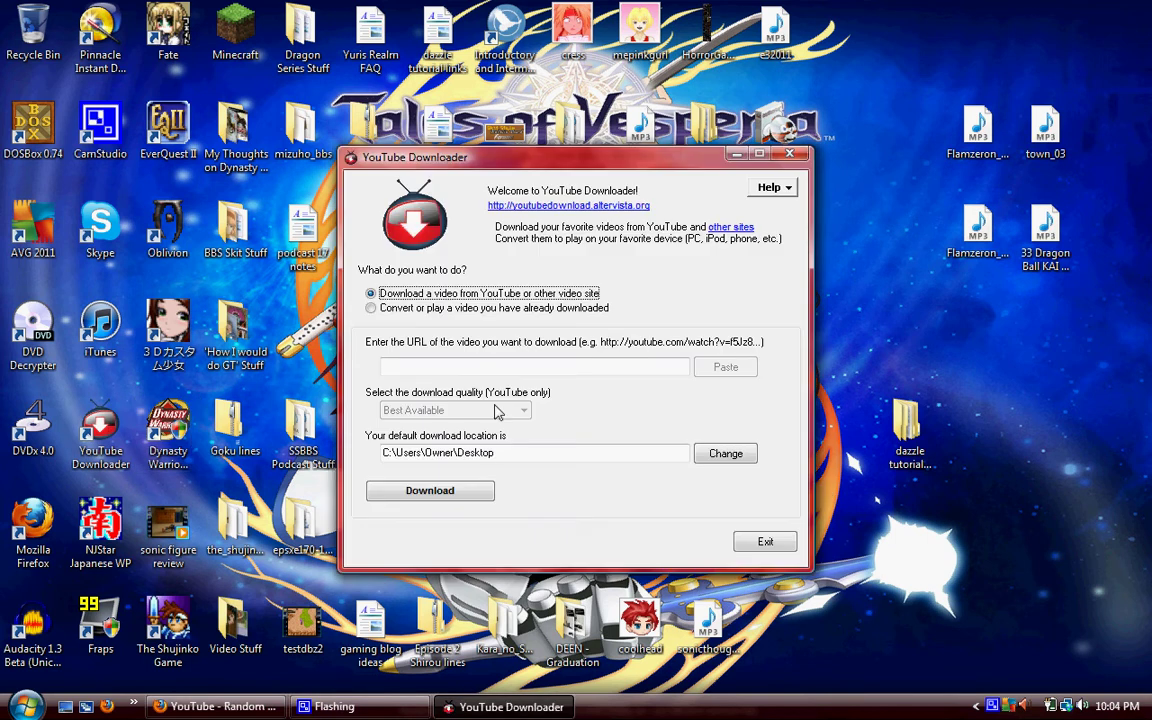
left_click(371, 308)
left_click(733, 368)
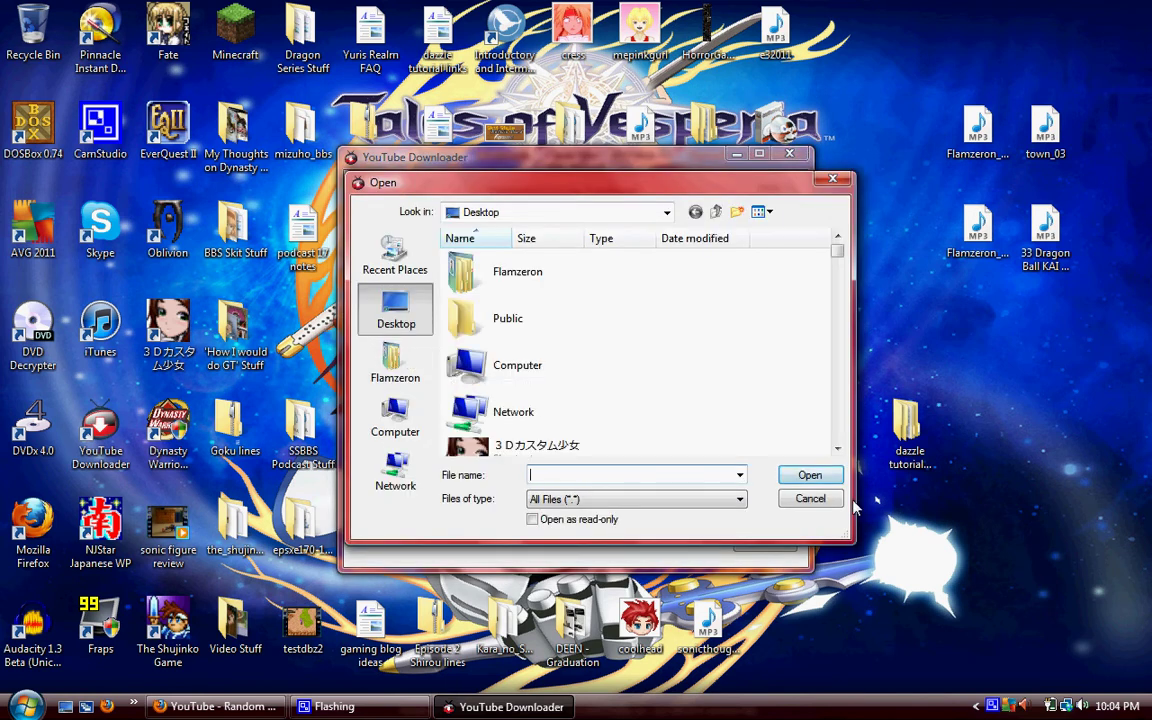
left_click(814, 498)
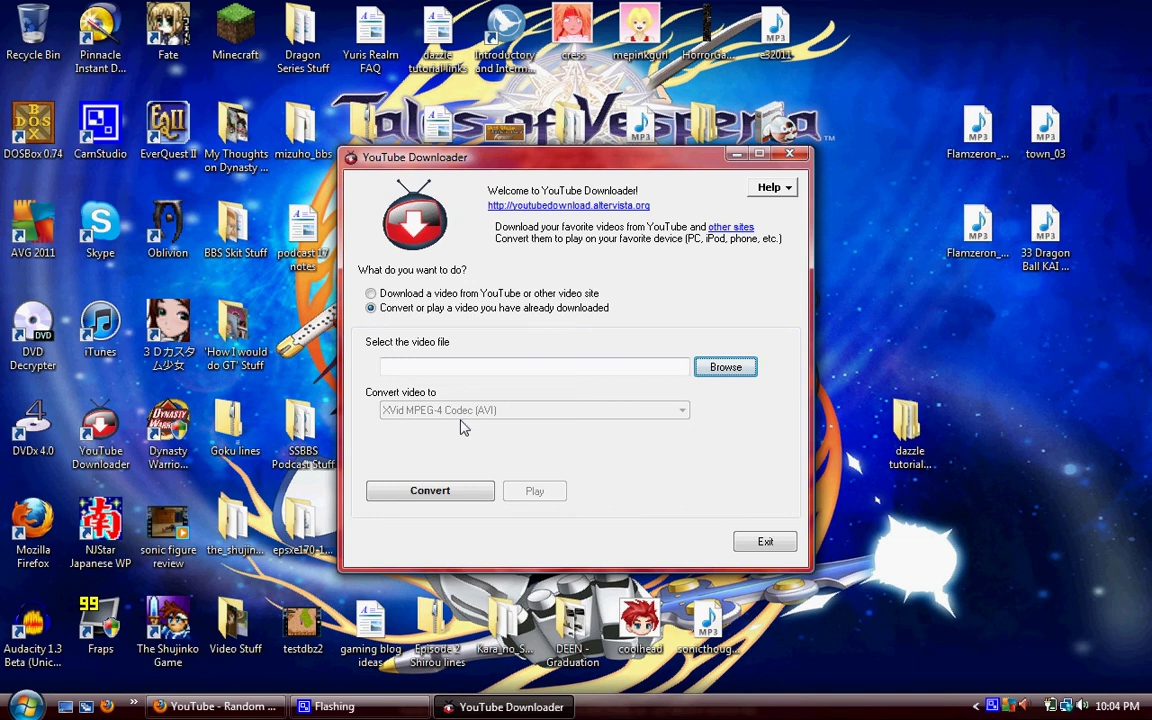
left_click(25, 706)
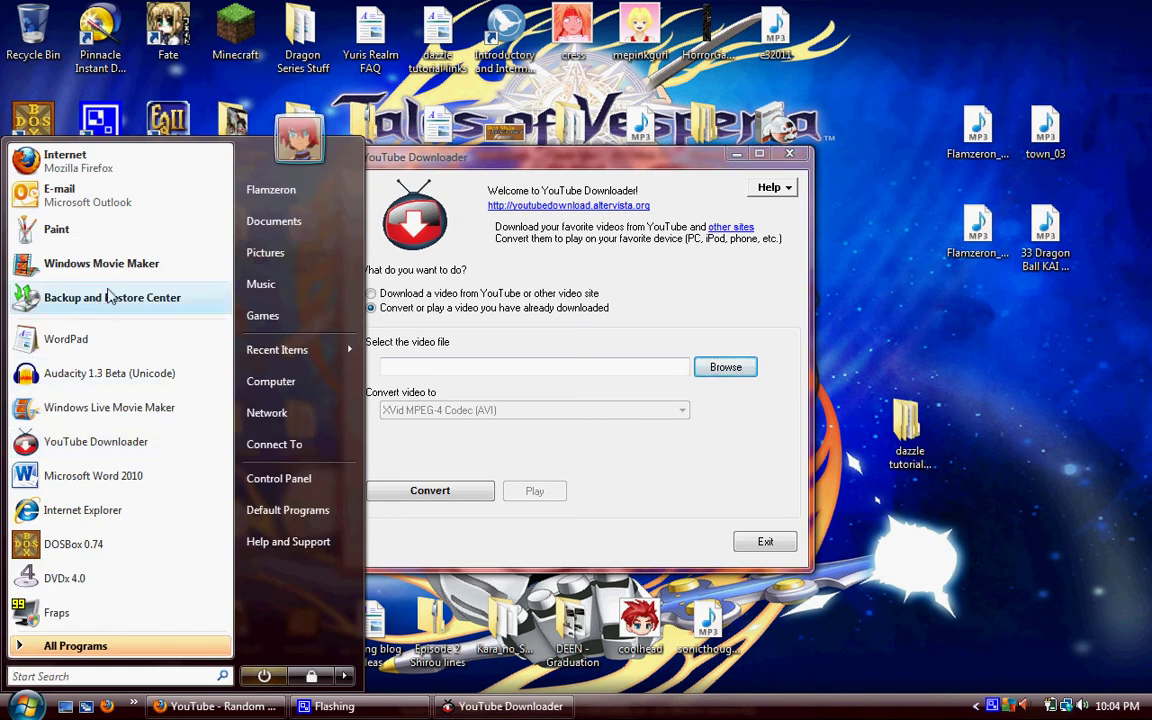
left_click(98, 412)
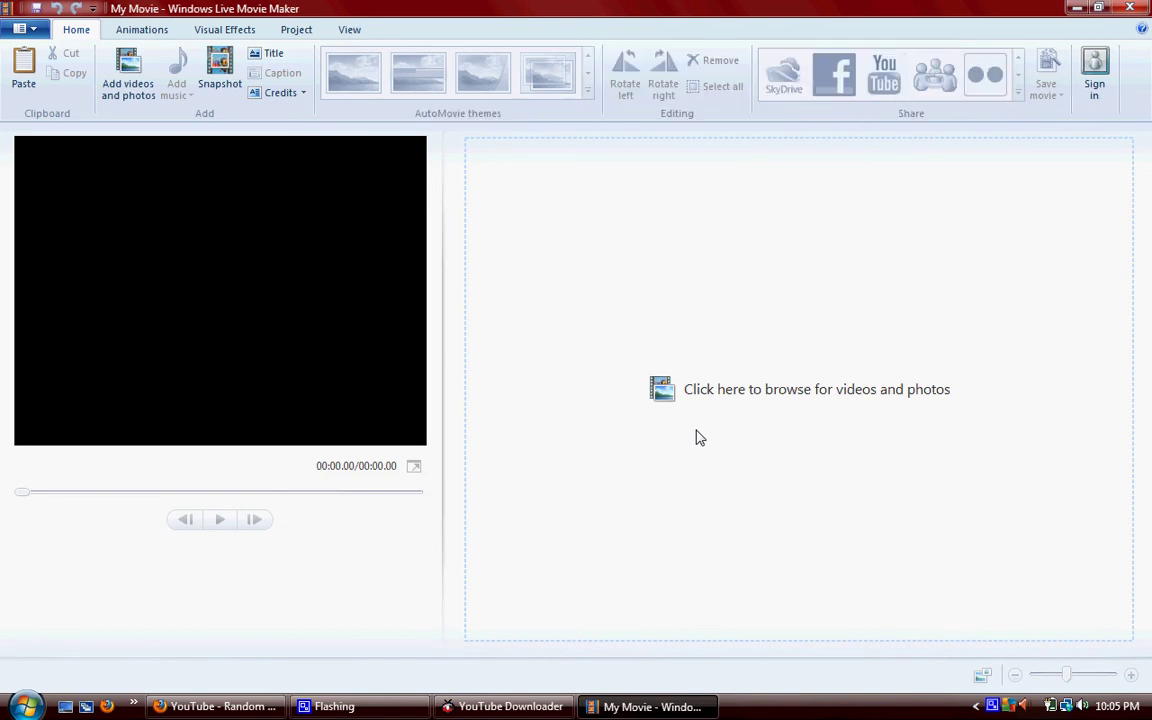
left_click(1130, 8)
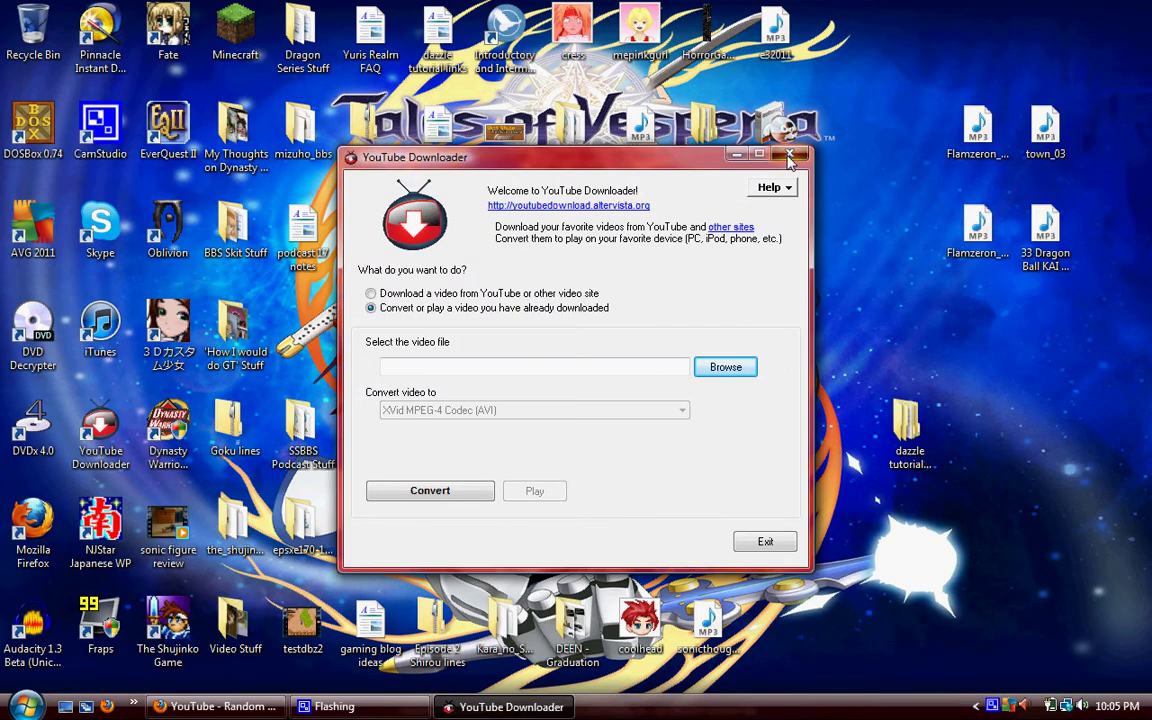
- Exit YouTube Downloader, play 'Random Dynasty Warriors 7 Gameplay' to 0:06, then rewind it to 0:00
left_click(765, 541)
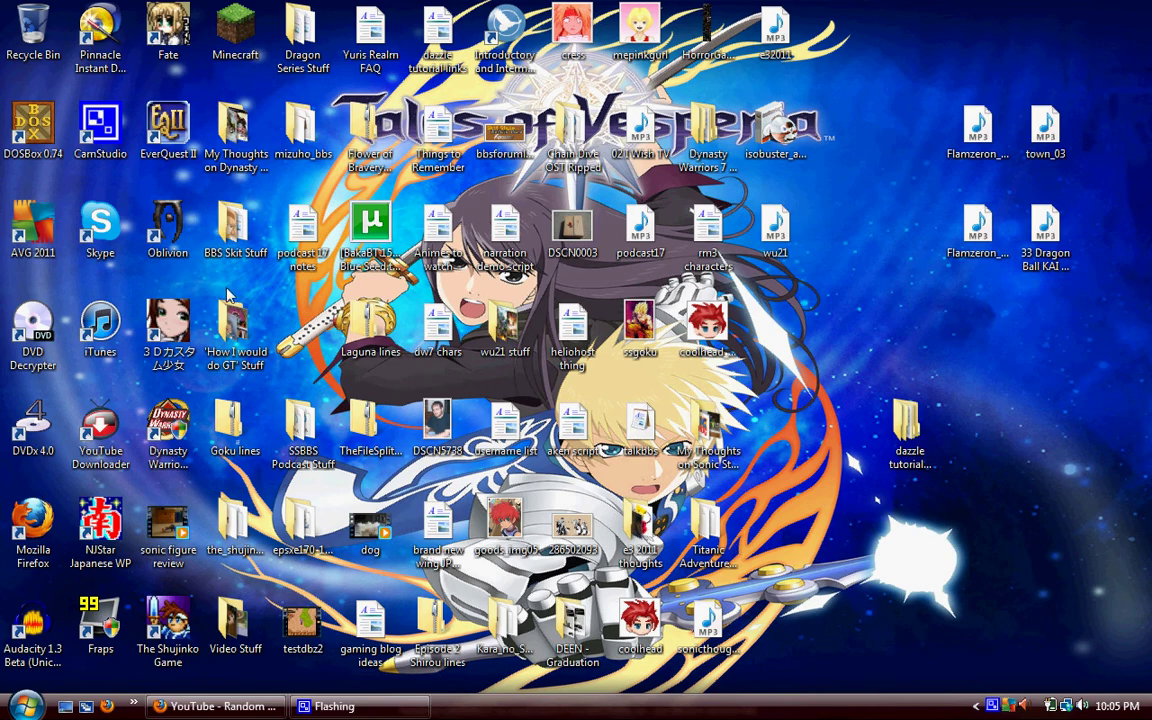
left_click(215, 706)
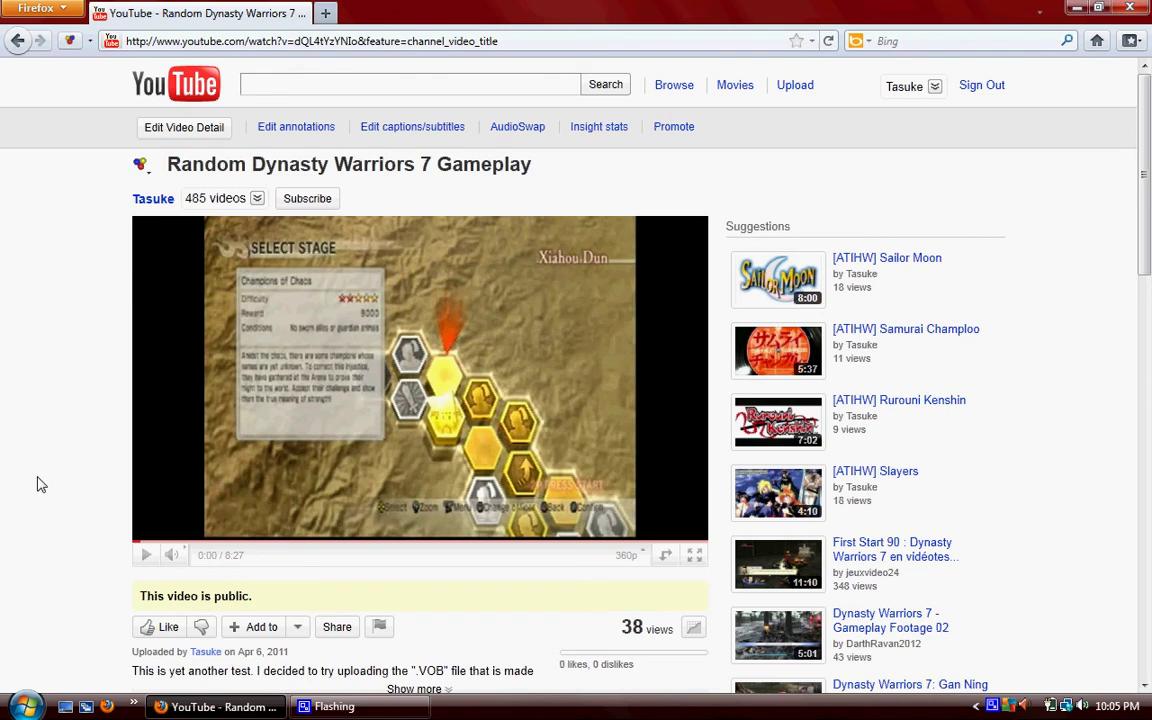
left_click(144, 556)
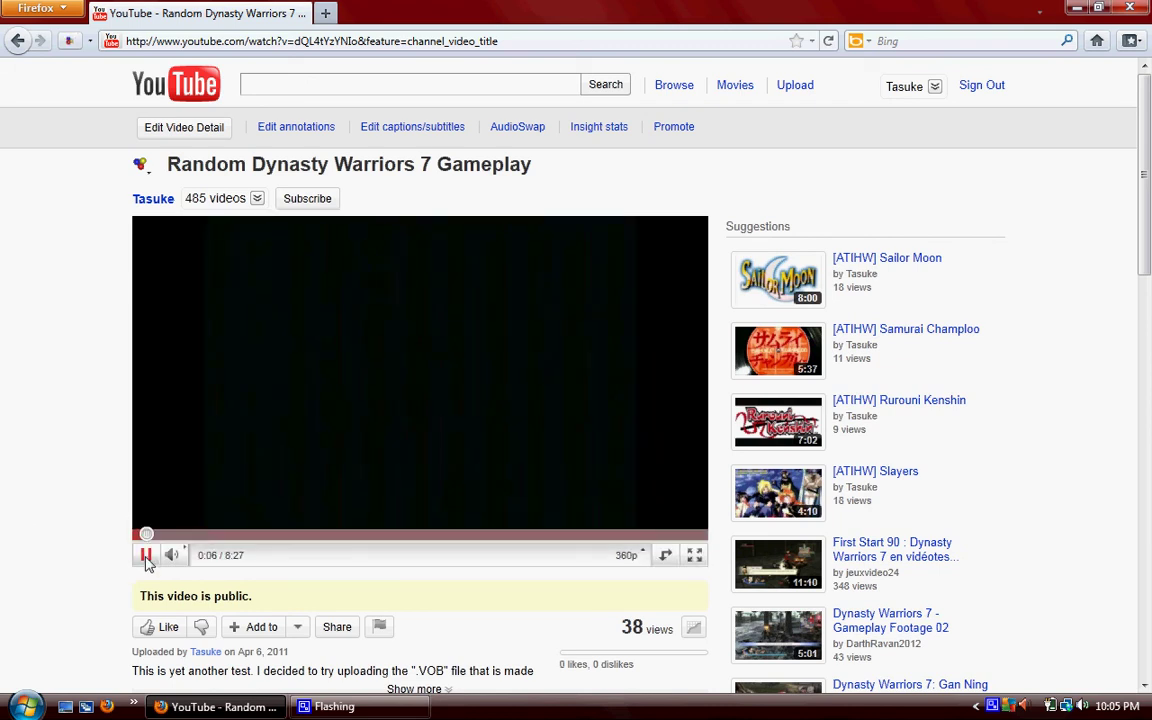
left_click(146, 558)
left_click(135, 534)
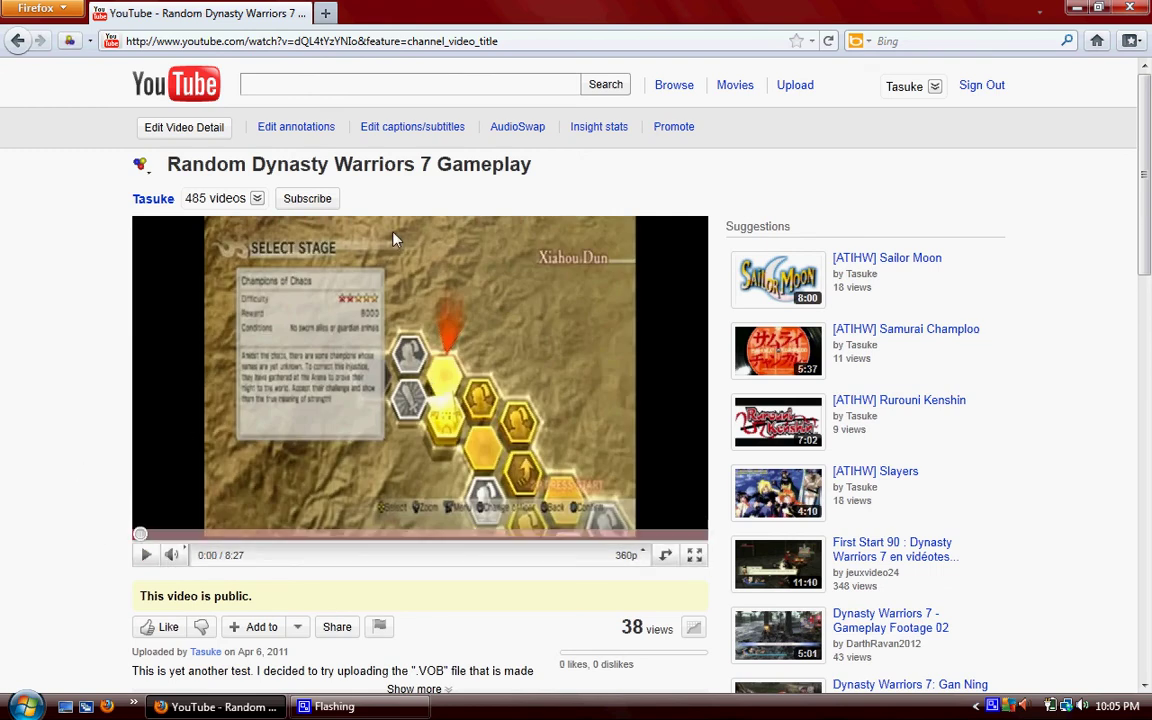
scroll(353, 210, "down", 2)
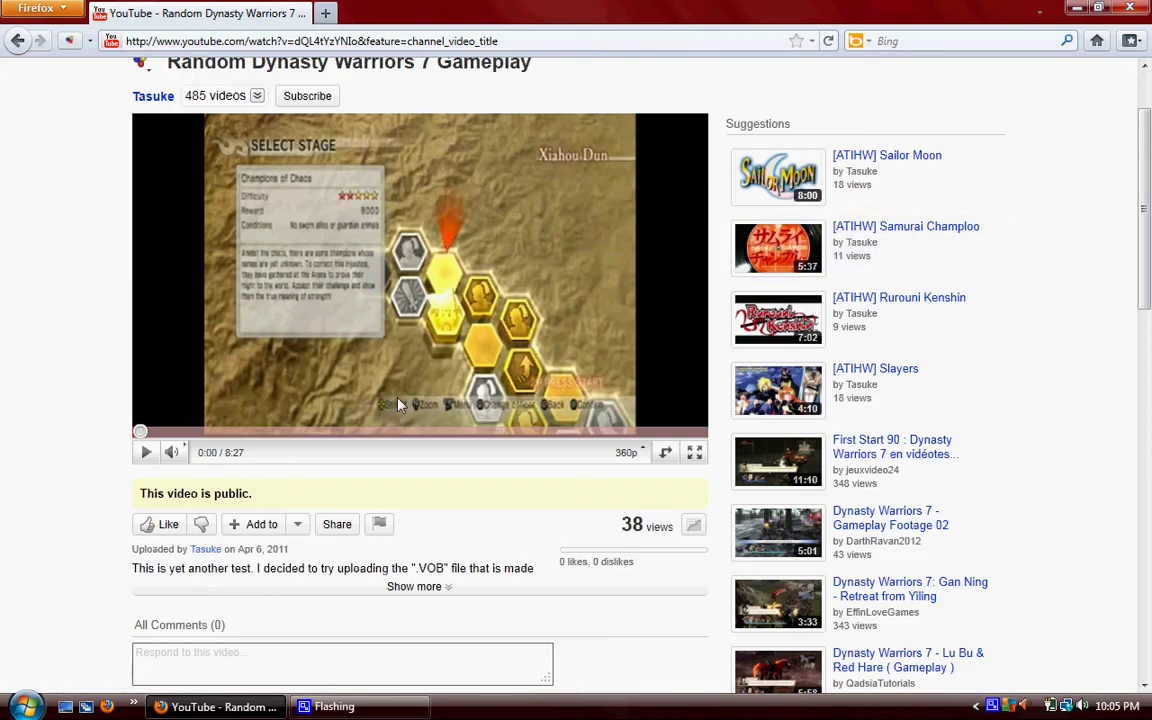
- Show the desktop, then restore the Firefox page with the 'Random Dynasty Warriors 7 Gameplay' video
key("super+d")
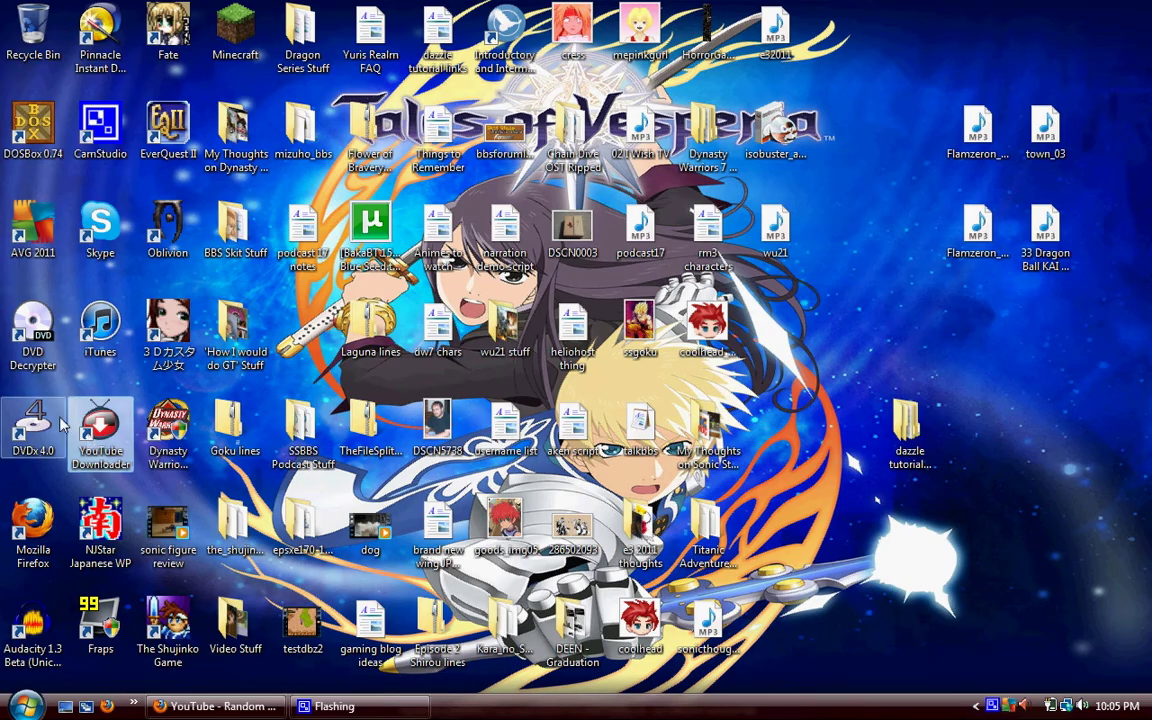
left_click(252, 712)
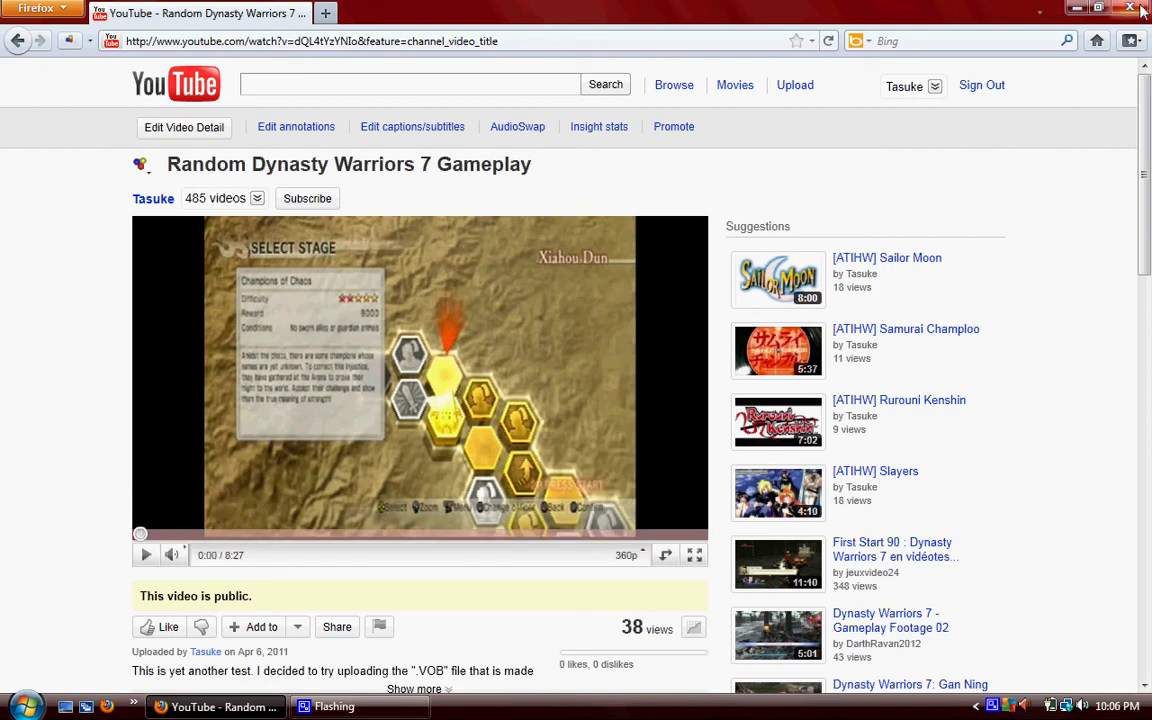
left_click(1075, 9)
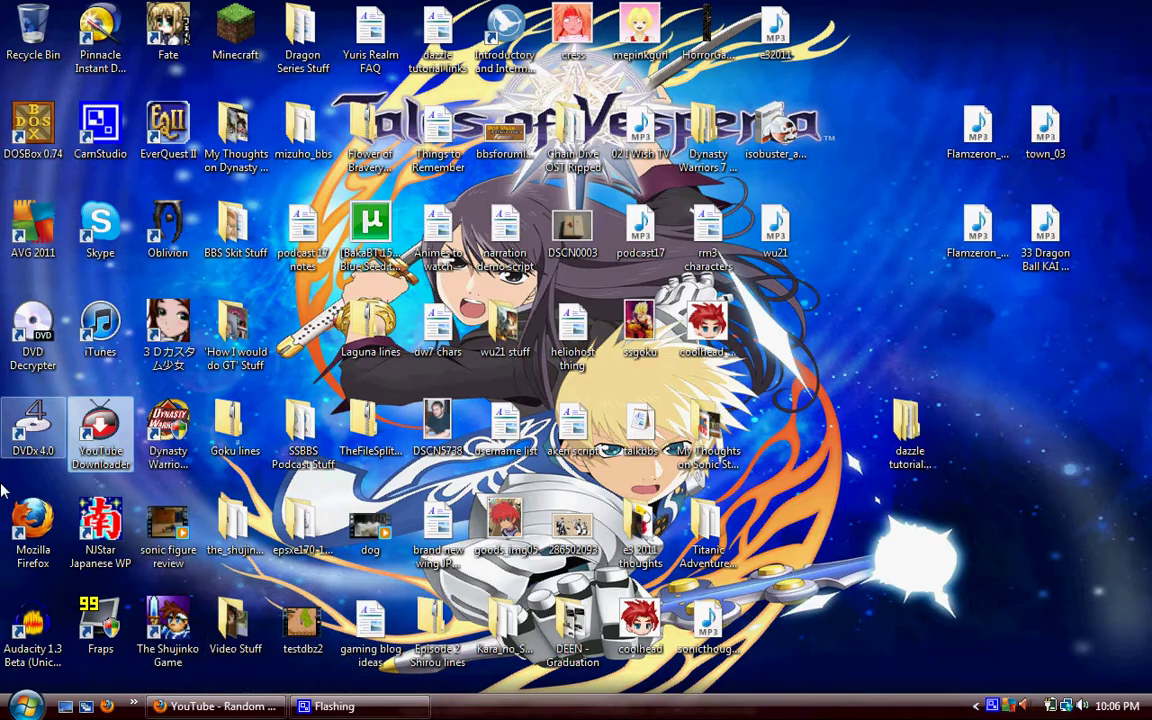
double_click(100, 425)
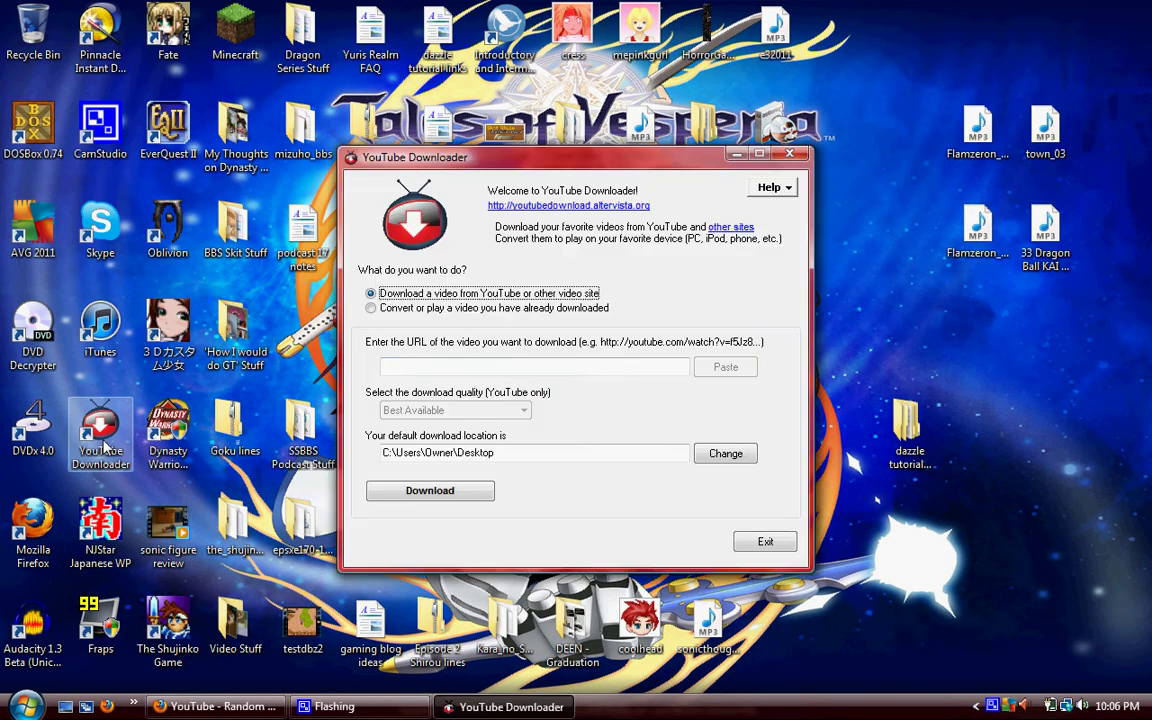
left_click(561, 370)
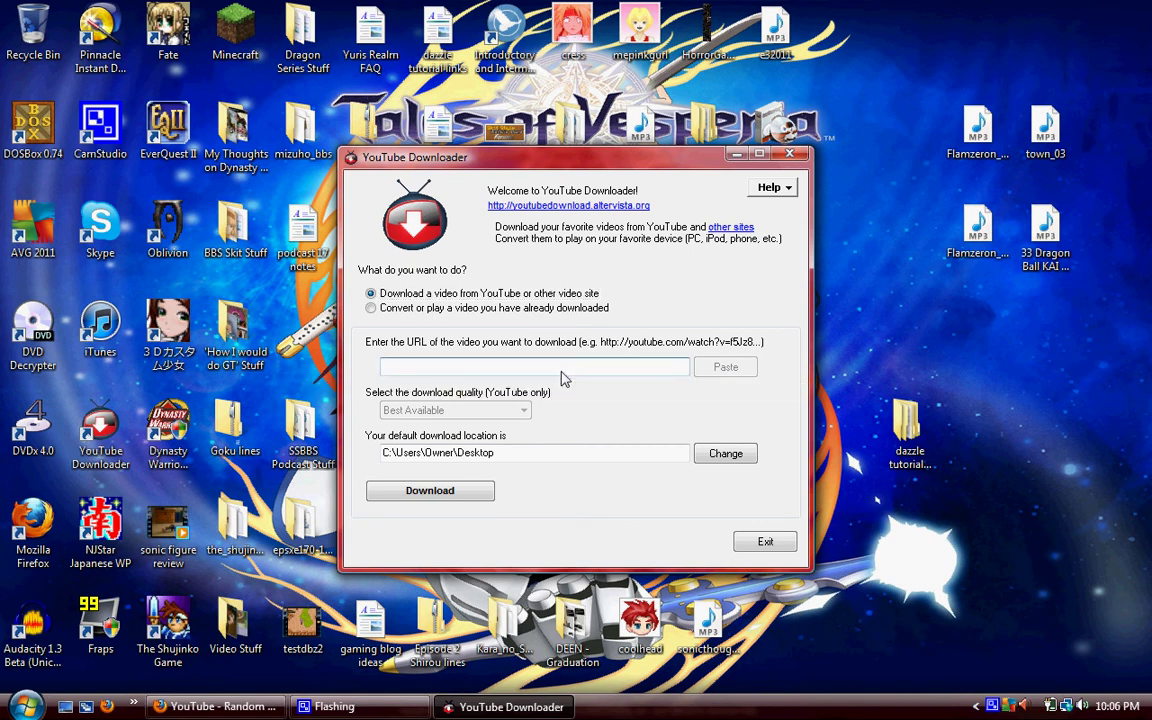
left_click(789, 154)
- Bring the Firefox YouTube video page forward and close the browser window
left_click(215, 706)
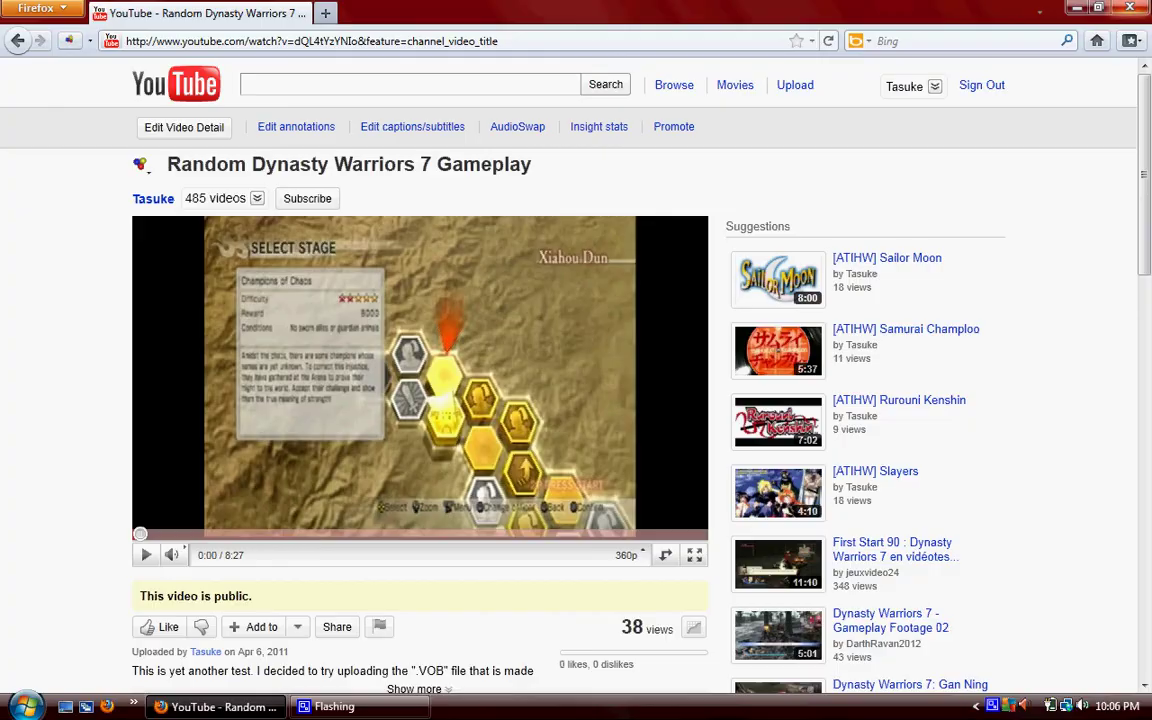
left_click(1130, 7)
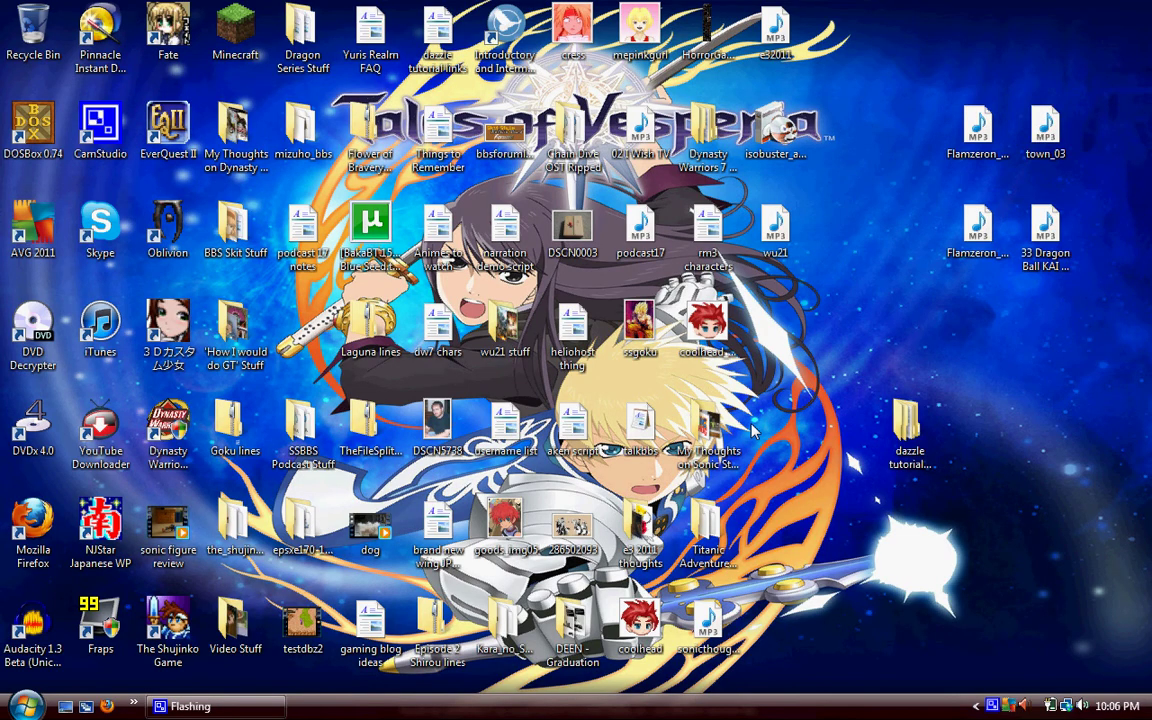